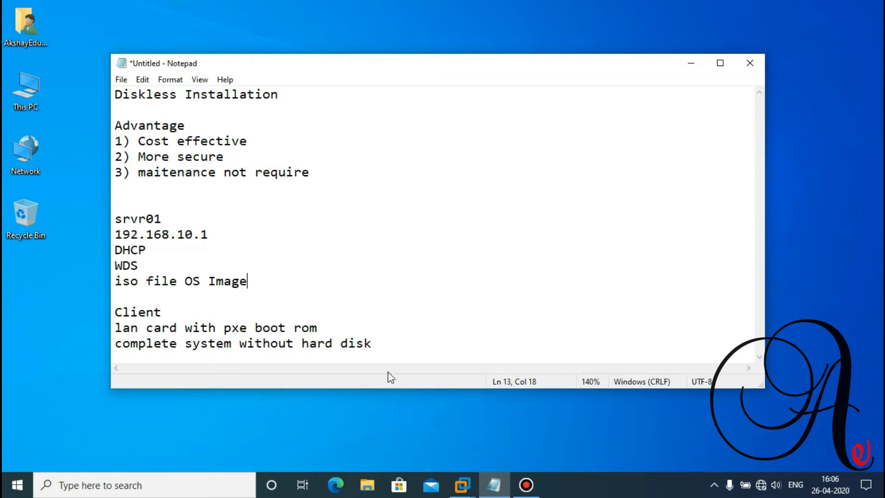
# Switch to VMware Workstation and examine the local server properties of srvr01, including computer name and Ethernet address.
pyautogui.click(462, 485)
pyautogui.click(444, 415)
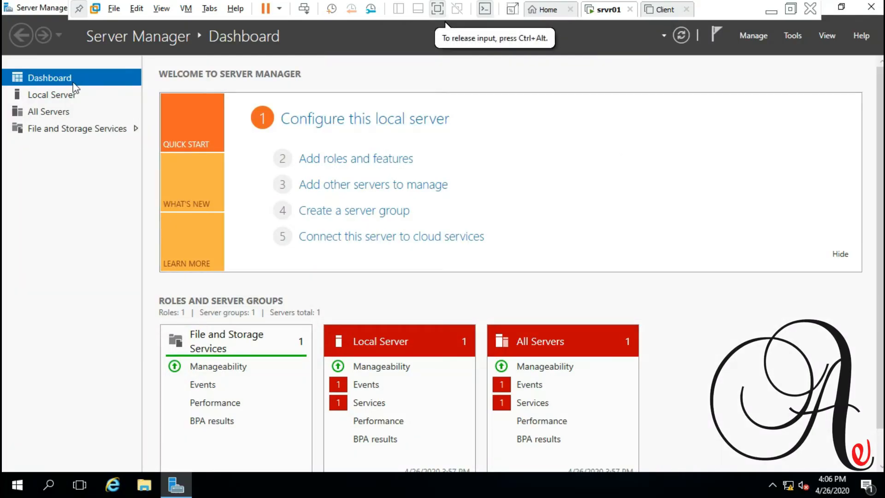
pyautogui.click(61, 94)
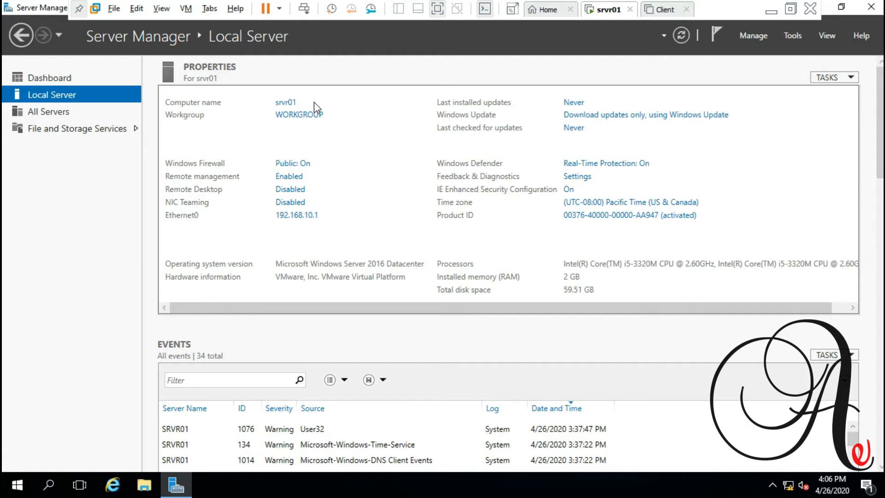
# Power on the Client virtual machine, dismiss the removable devices hint, and let it attempt a network boot.
pyautogui.click(654, 17)
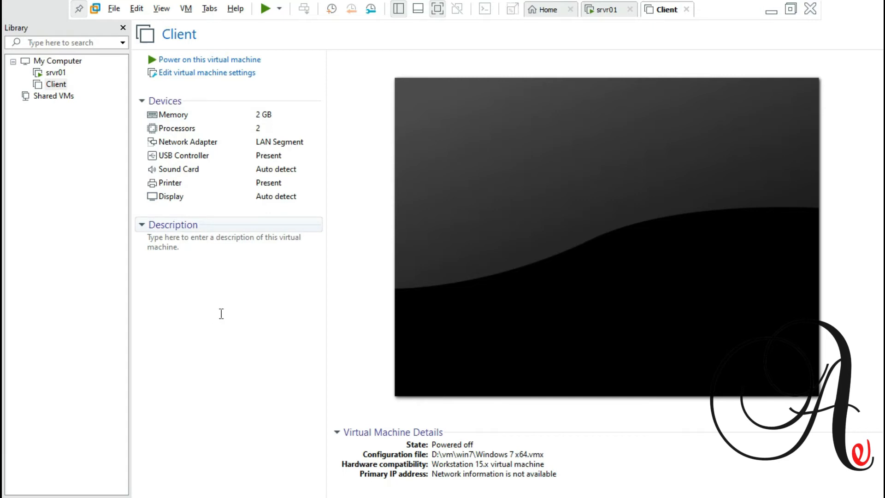
pyautogui.click(202, 62)
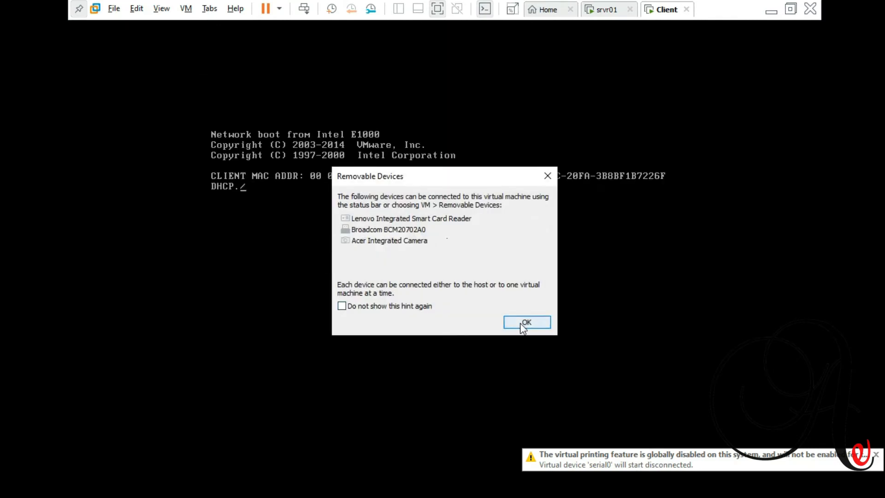
pyautogui.click(522, 325)
pyautogui.click(280, 8)
pyautogui.click(426, 187)
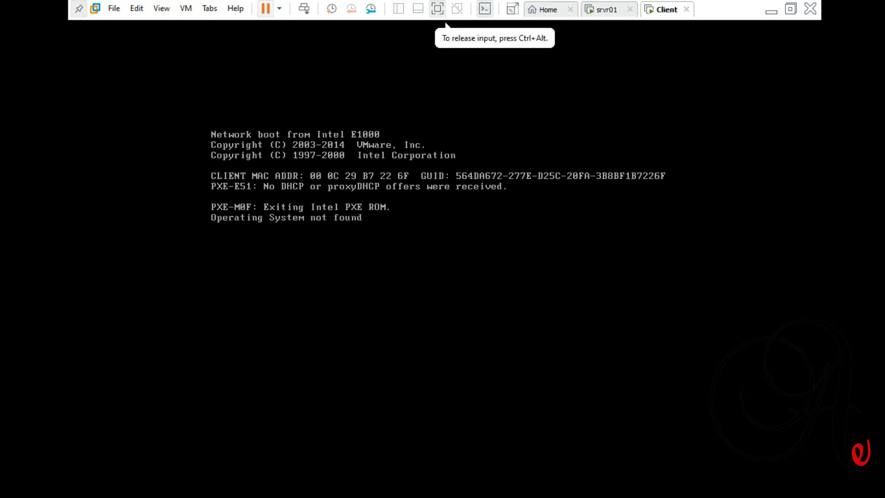
pyautogui.hotkey('ctrl', 'alt')
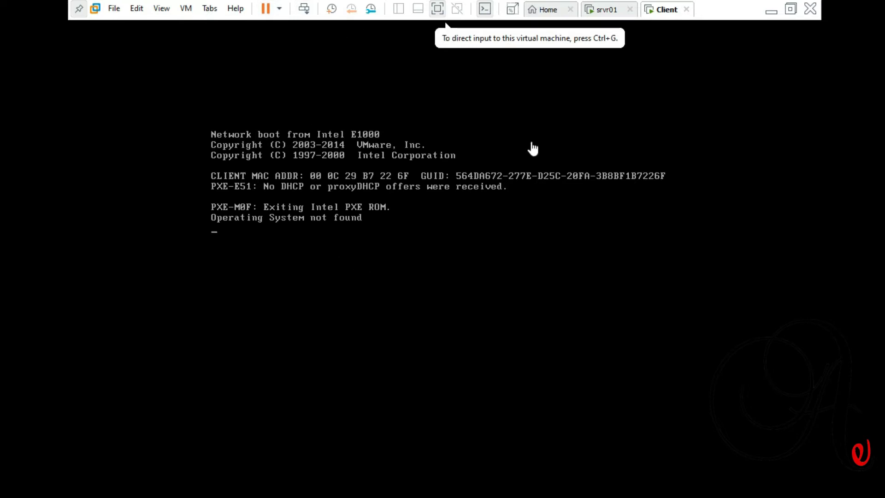
# Return to the srvr01 virtual machine, then close and reopen Server Manager.
pyautogui.click(600, 10)
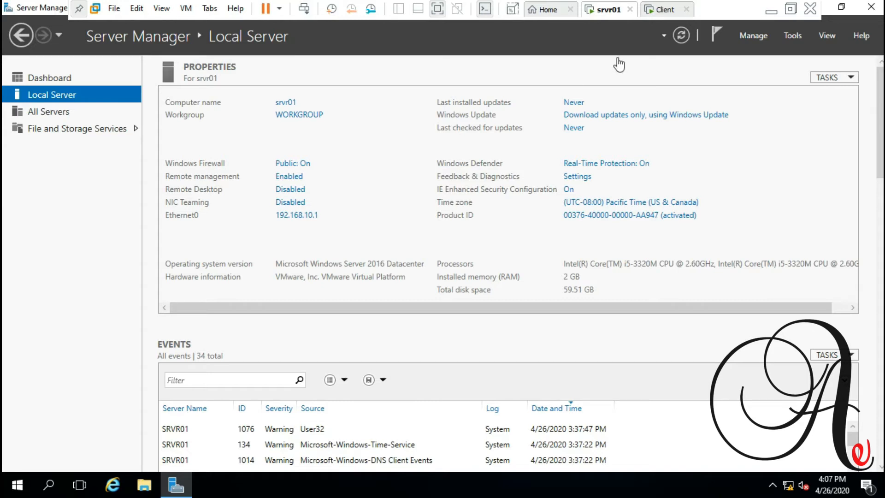
pyautogui.click(752, 41)
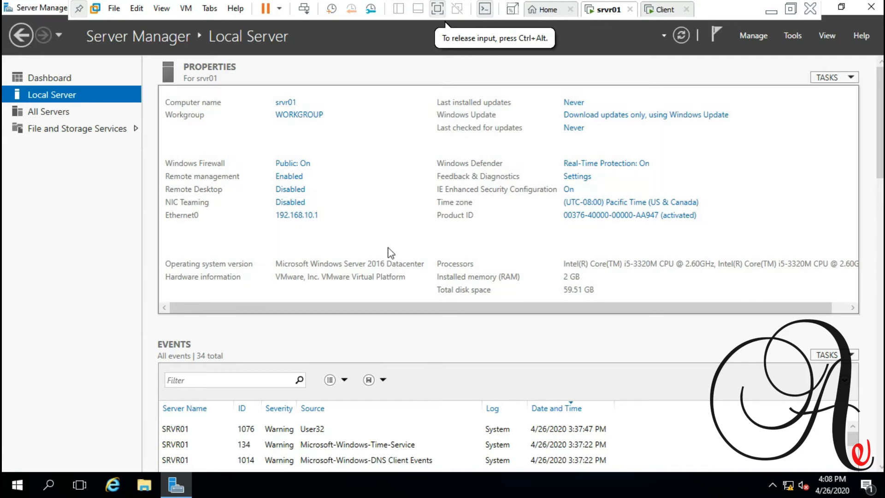
pyautogui.click(871, 6)
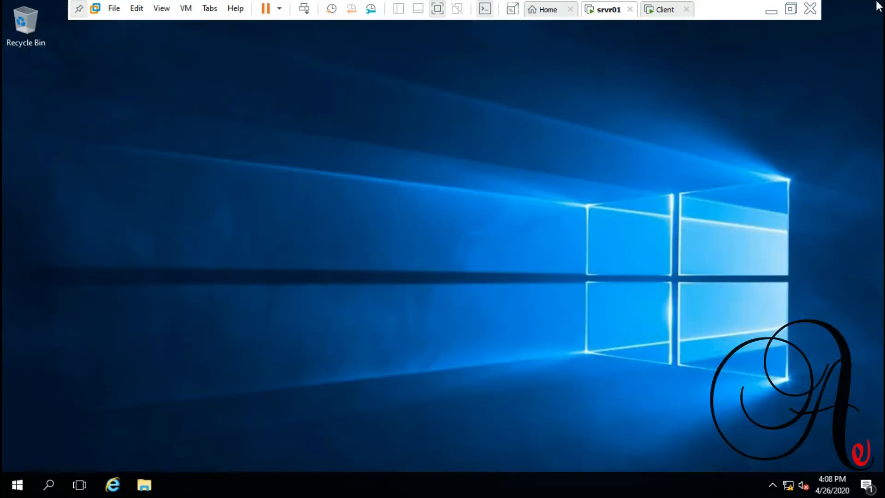
pyautogui.click(7, 484)
pyautogui.write('server')
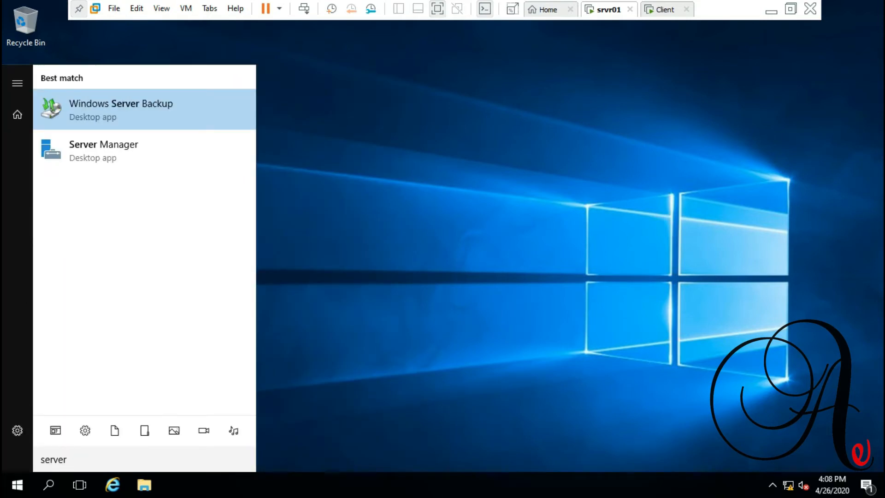
pyautogui.click(98, 157)
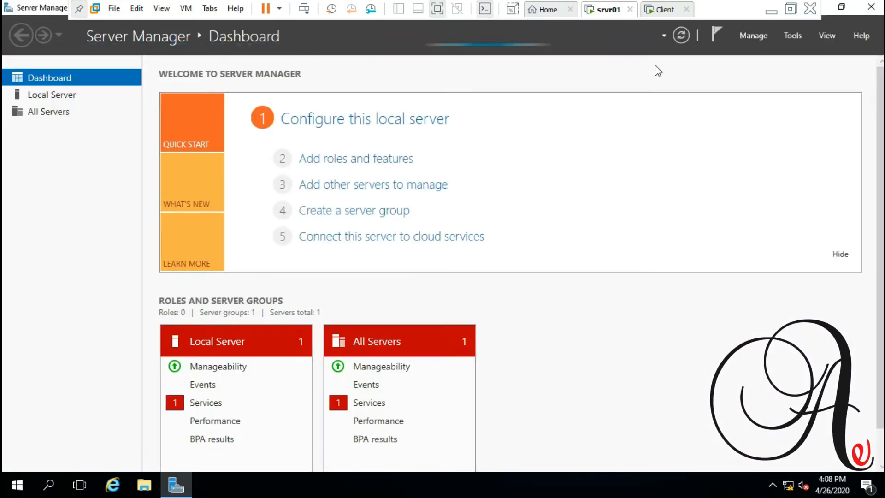
# Start adding roles and features, keeping the default installation type and srvr01 as the destination server.
pyautogui.click(750, 37)
pyautogui.click(763, 53)
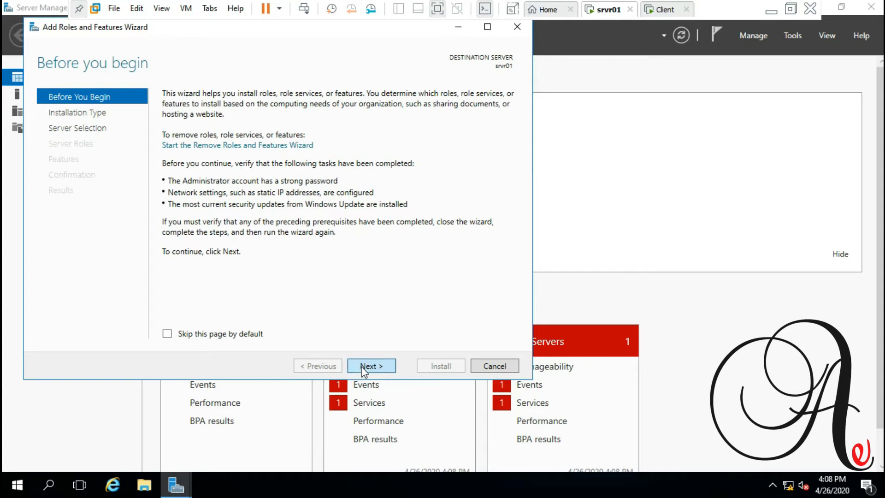
pyautogui.click(363, 369)
pyautogui.click(364, 369)
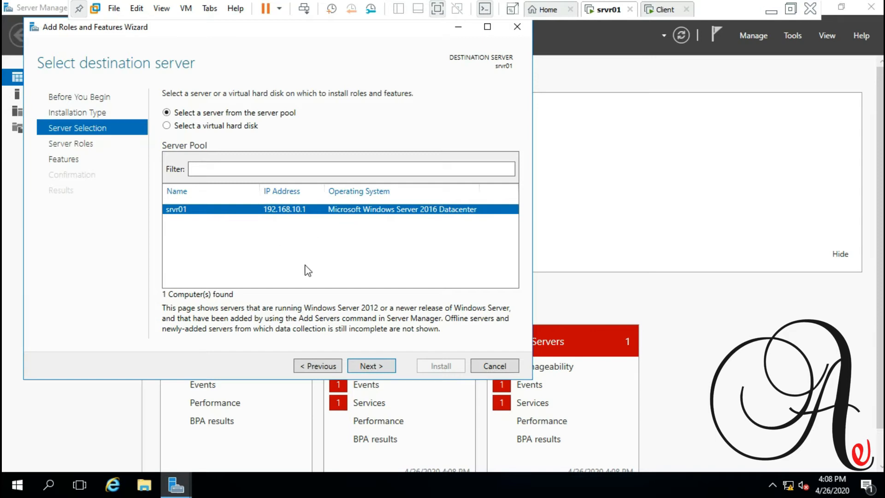
pyautogui.click(365, 369)
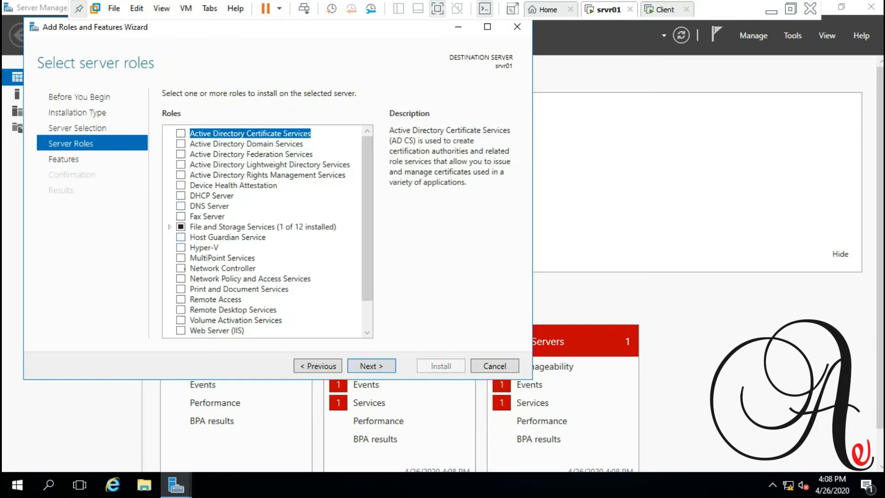
# Select the DHCP Server and Windows Deployment Services roles, including their required management tools.
pyautogui.click(181, 195)
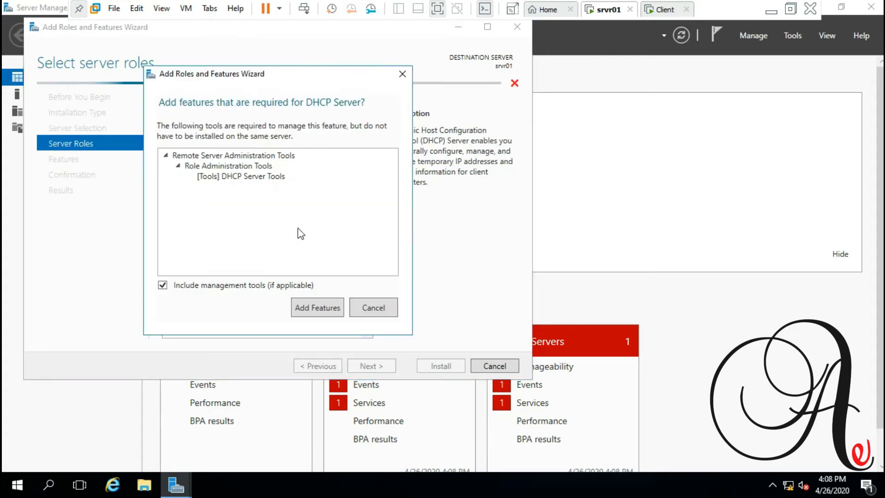
pyautogui.click(316, 306)
pyautogui.scroll(-1, 370, 226)
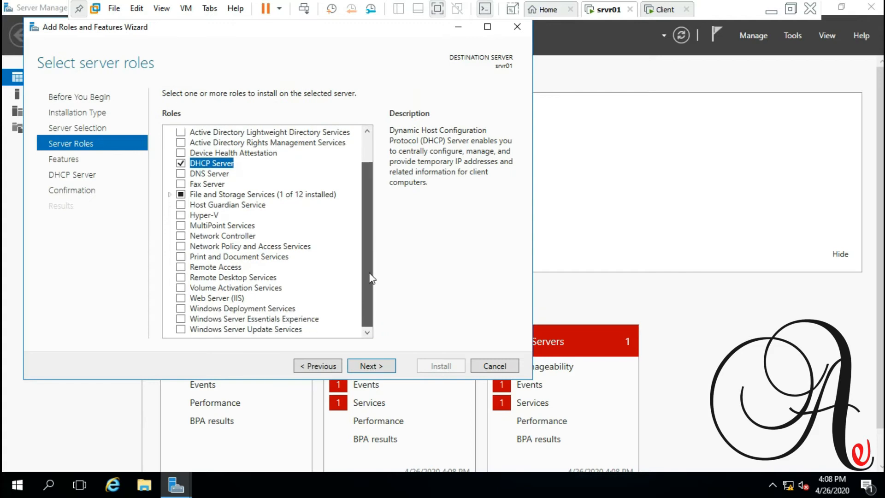
pyautogui.click(184, 311)
pyautogui.click(301, 316)
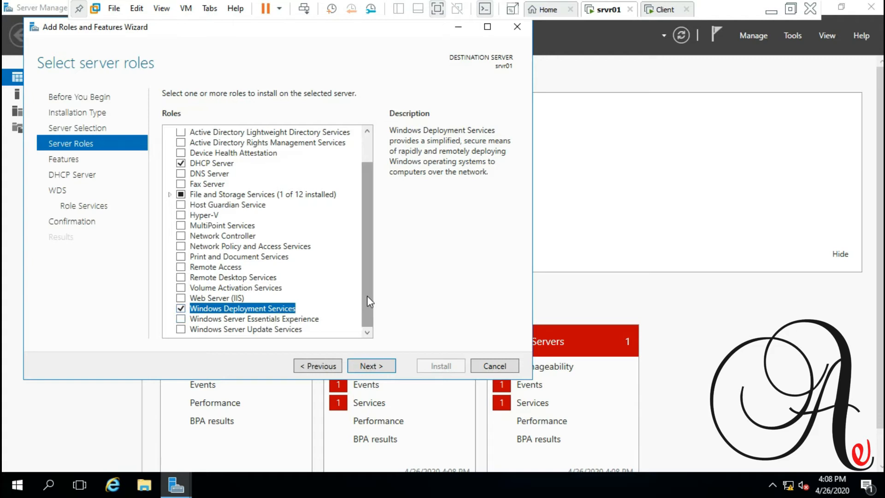
pyautogui.moveTo(366, 296); pyautogui.dragTo(372, 258)
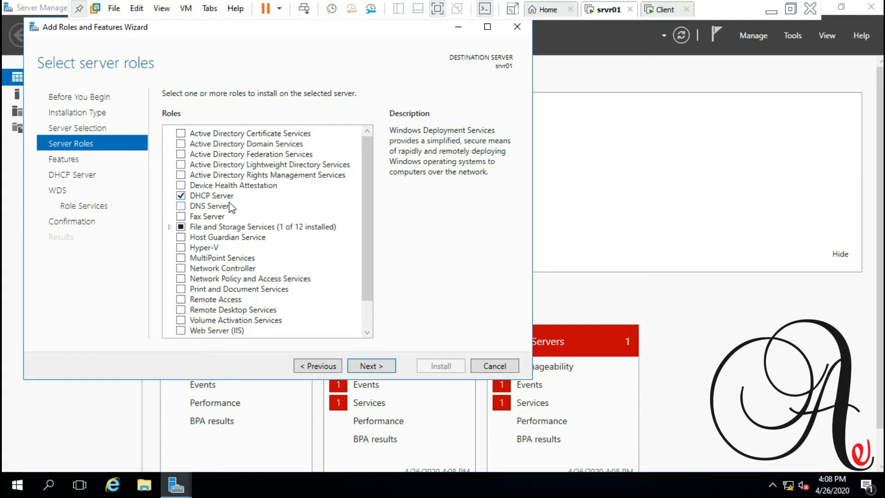
pyautogui.scroll(-1, 363, 292)
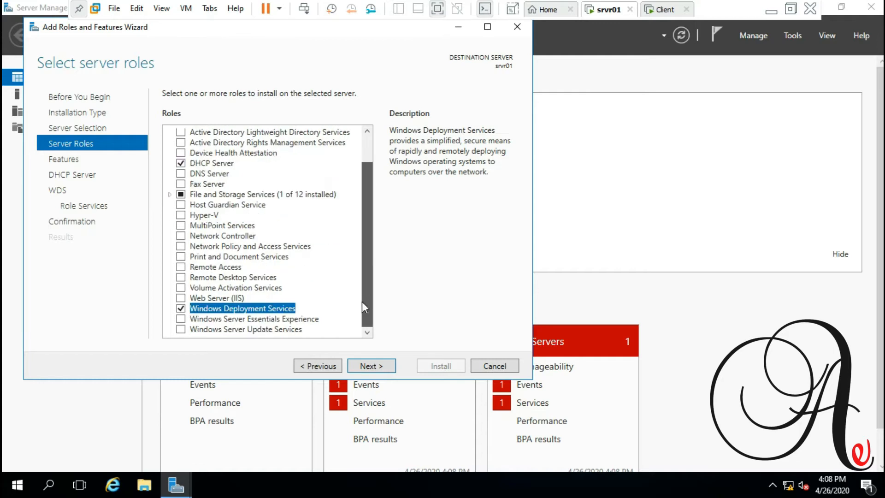
pyautogui.click(371, 367)
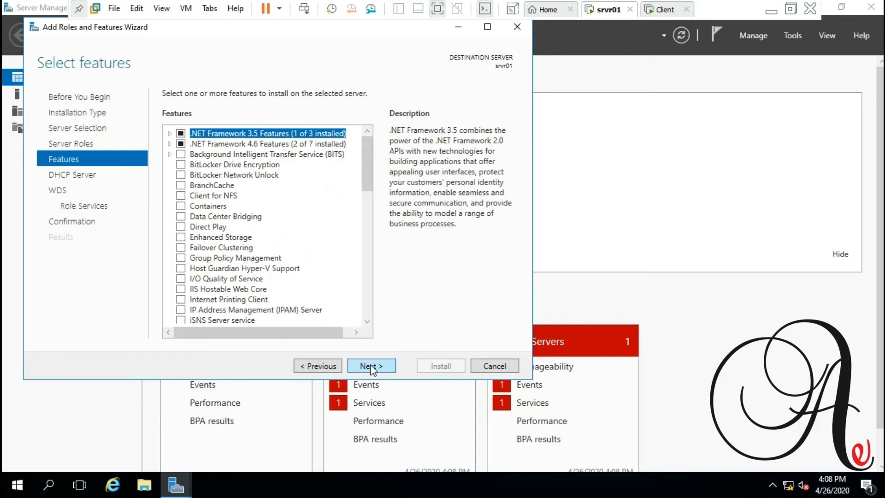
# Keep the default features and the Deployment Server and Transport Server role services, proceeding to the installation confirmation.
pyautogui.click(372, 367)
pyautogui.click(372, 366)
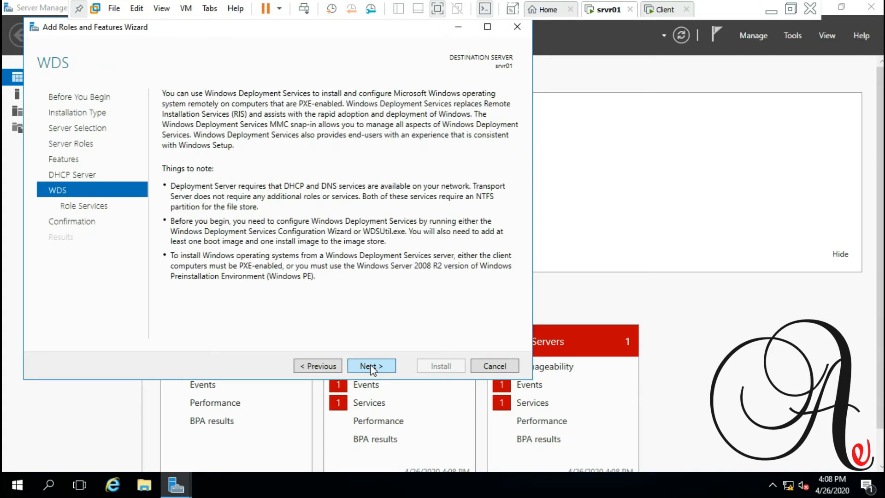
pyautogui.click(371, 367)
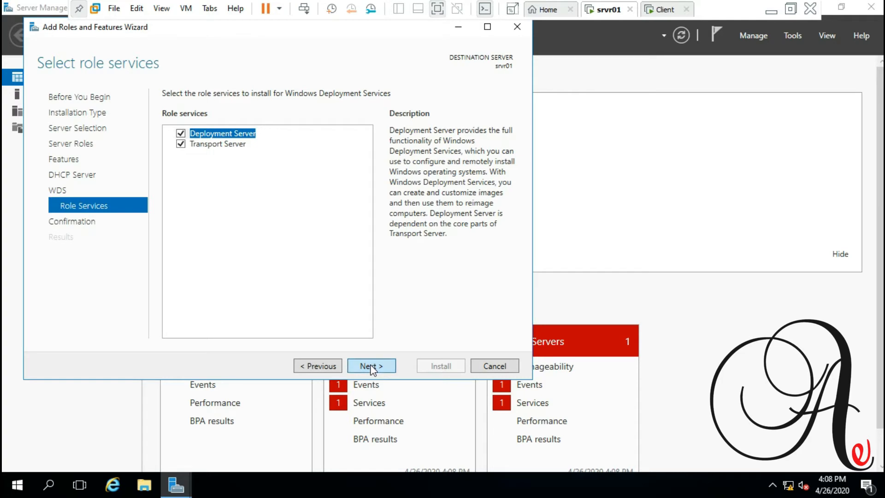
pyautogui.click(372, 366)
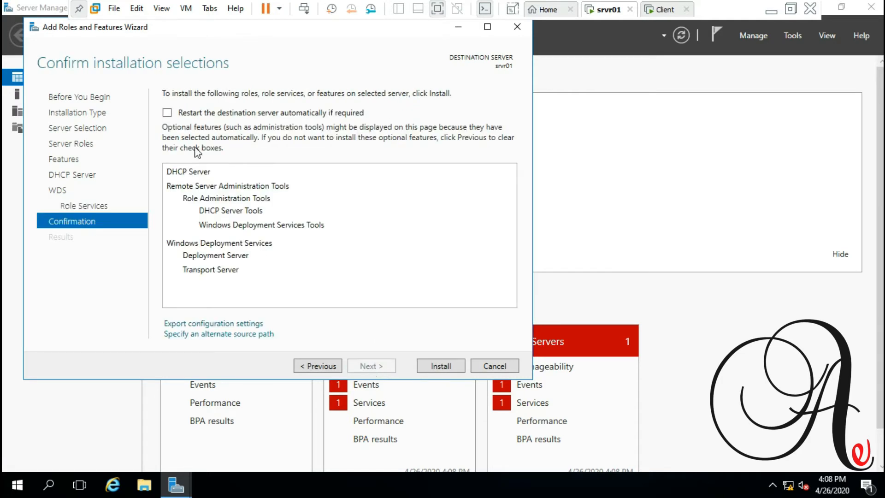
# Allow the destination server to restart automatically if required and install the selected roles.
pyautogui.click(167, 112)
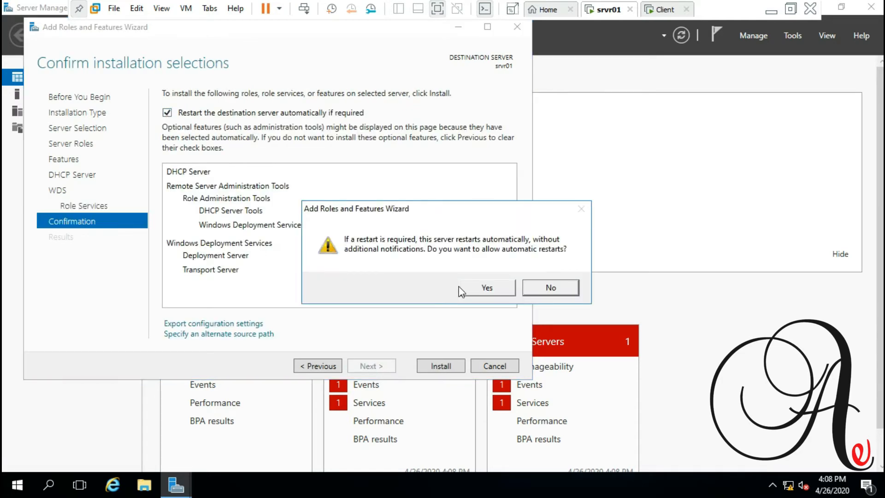
pyautogui.click(475, 290)
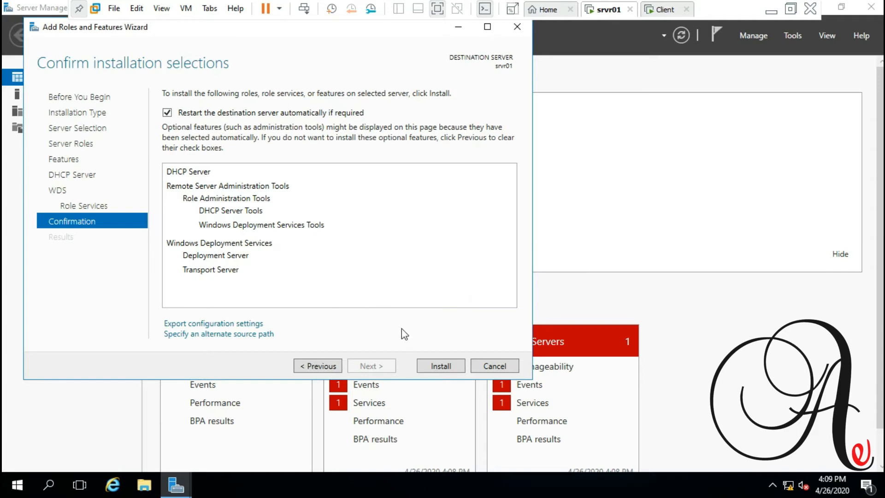
pyautogui.click(433, 364)
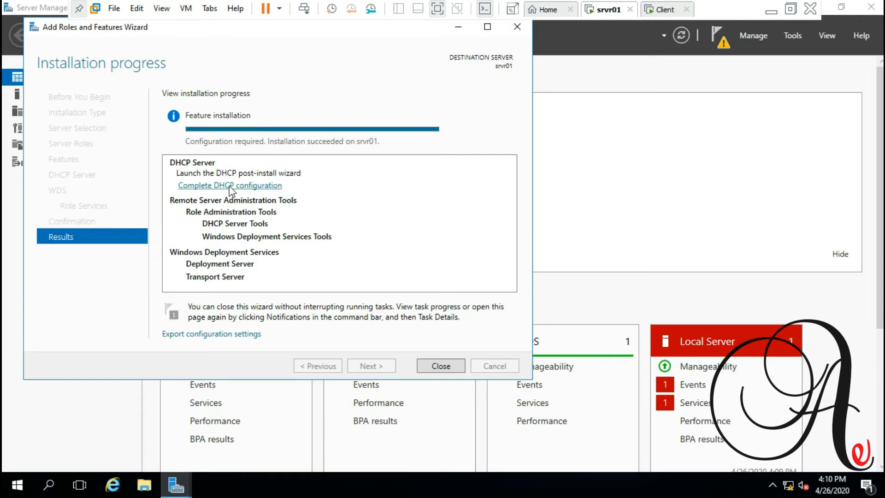
# Complete the DHCP post-install configuration by committing the security groups, and close both wizards.
pyautogui.click(244, 185)
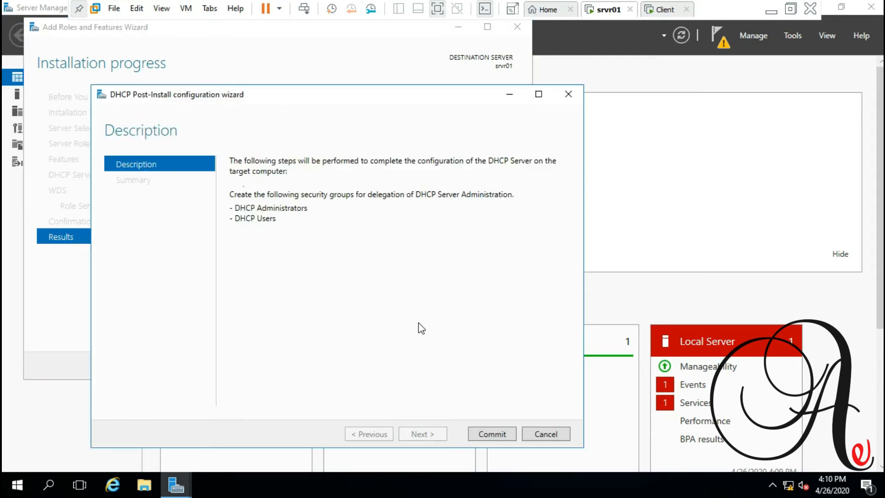
pyautogui.click(493, 434)
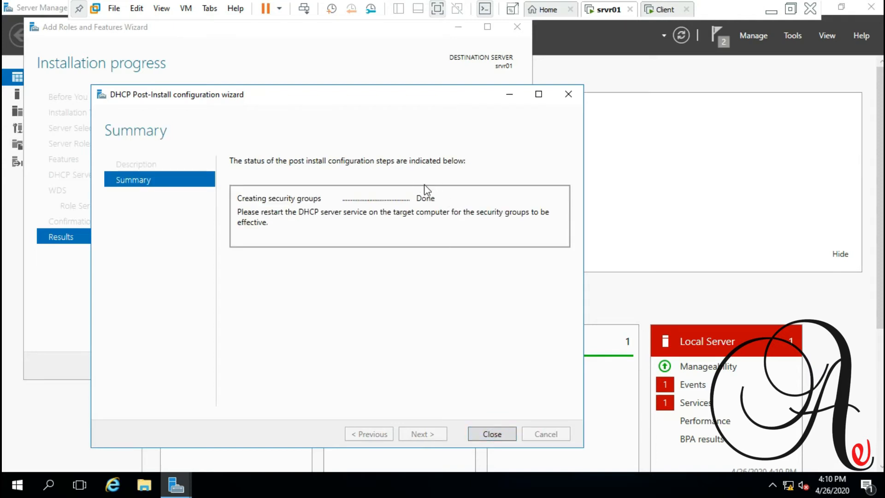
pyautogui.click(487, 435)
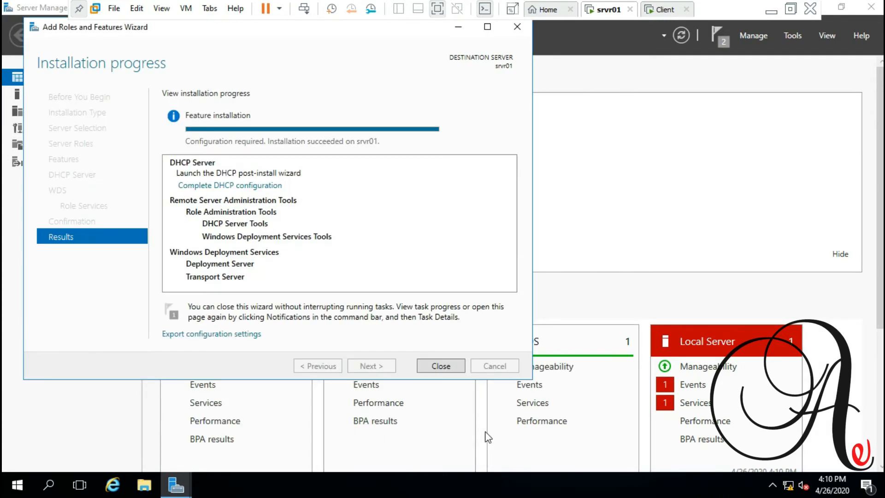
pyautogui.click(440, 366)
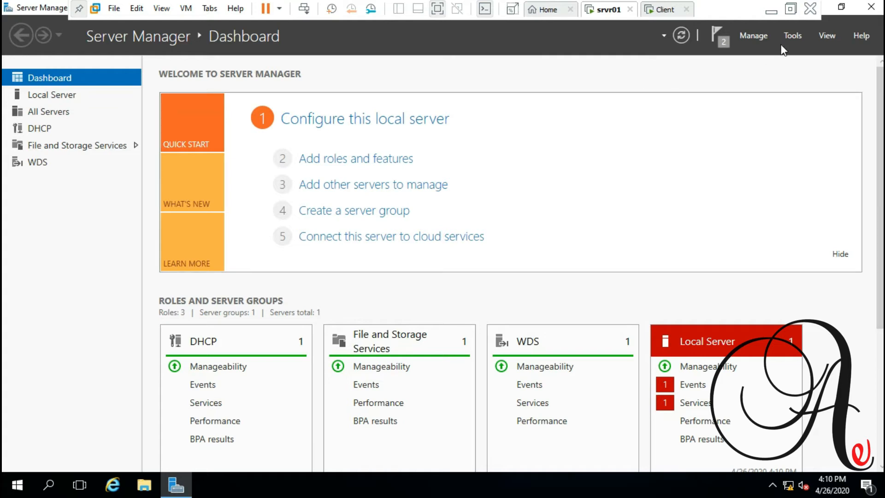
# Open the DHCP management console in a maximized window and expand srvr01 and its IPv4 node.
pyautogui.click(791, 37)
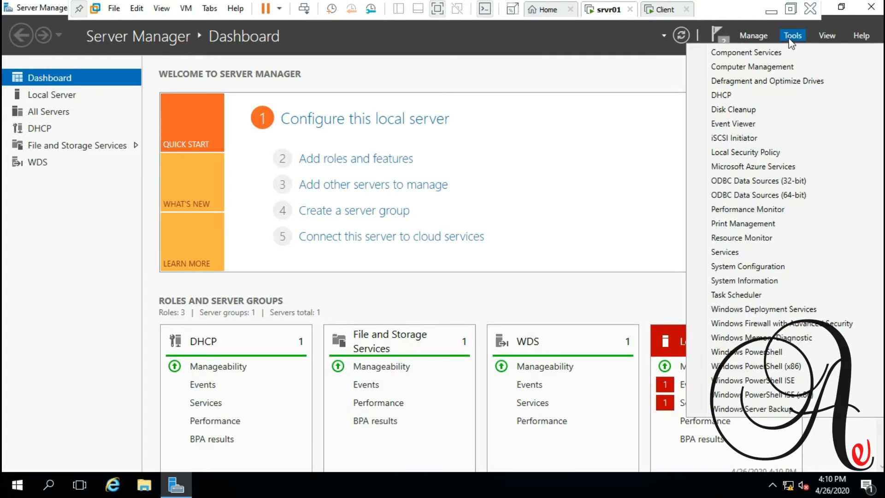
pyautogui.click(734, 94)
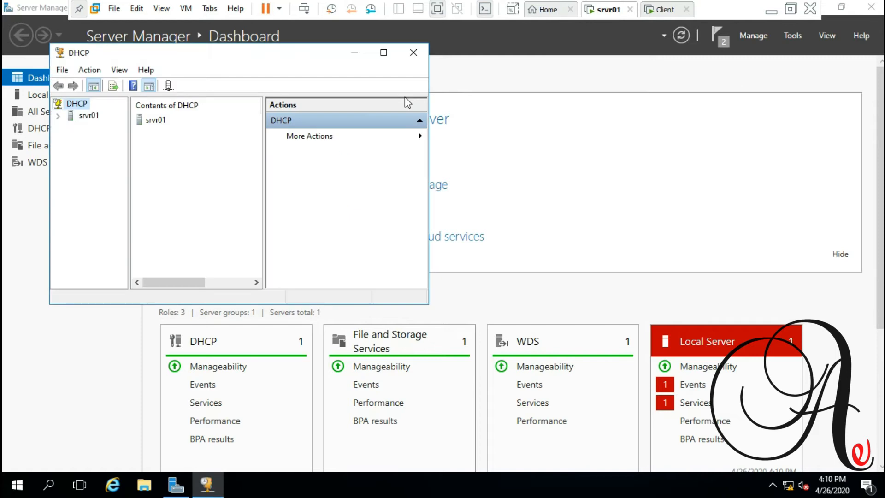
pyautogui.click(383, 52)
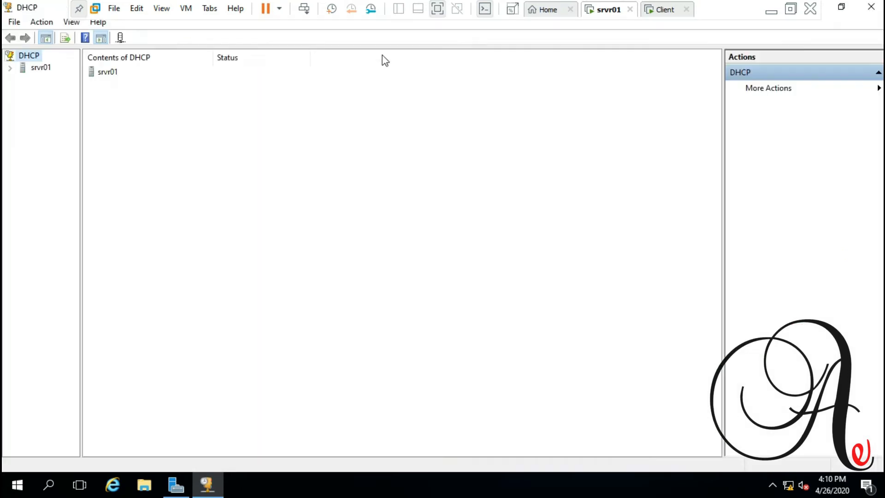
pyautogui.click(9, 68)
pyautogui.click(22, 80)
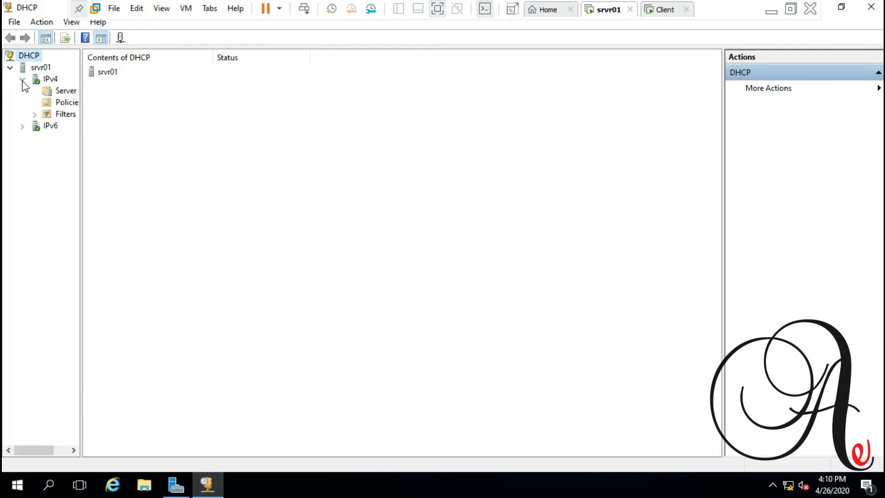
# Start a new IPv4 scope named scope1 with the description "for account department".
pyautogui.rightClick(45, 83)
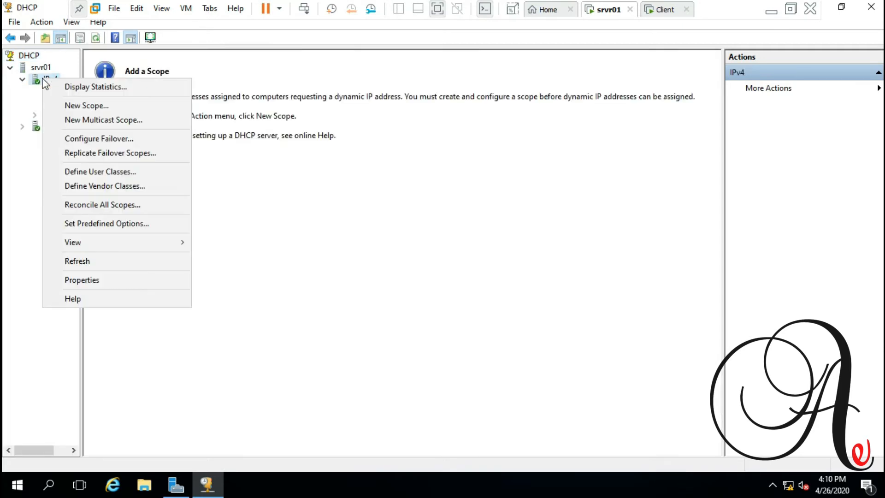
pyautogui.click(87, 107)
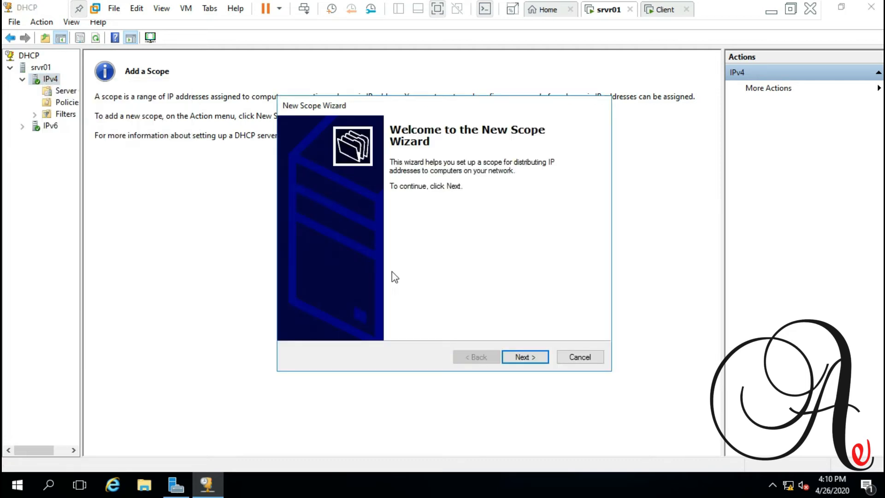
pyautogui.click(523, 358)
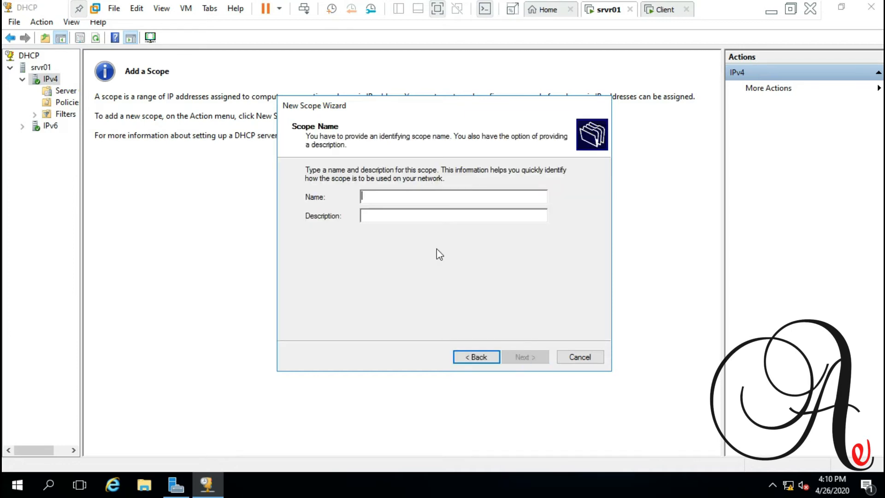
pyautogui.write('scope1')
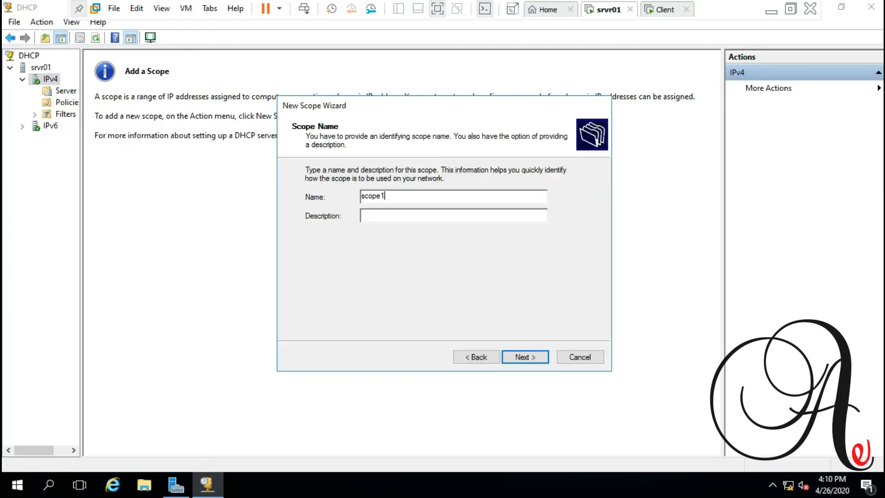
pyautogui.click(398, 217)
pyautogui.write('for acount department')
pyautogui.click(380, 214)
pyautogui.write('c')
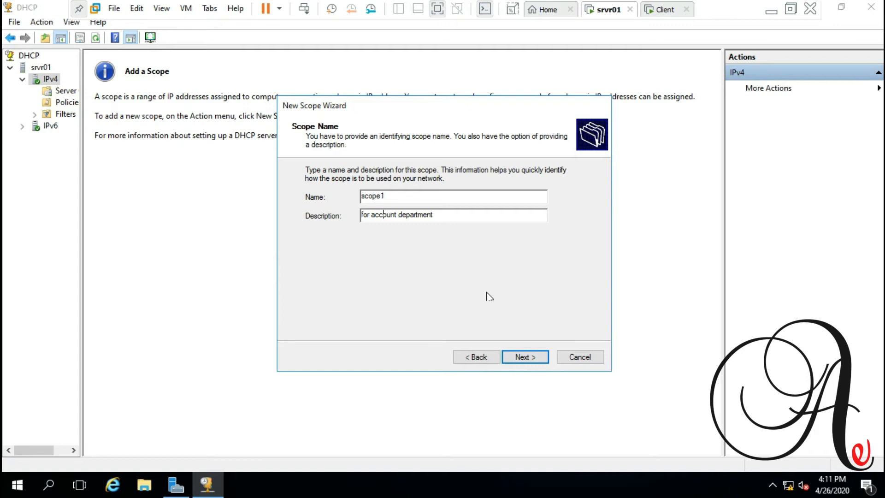
pyautogui.click(520, 357)
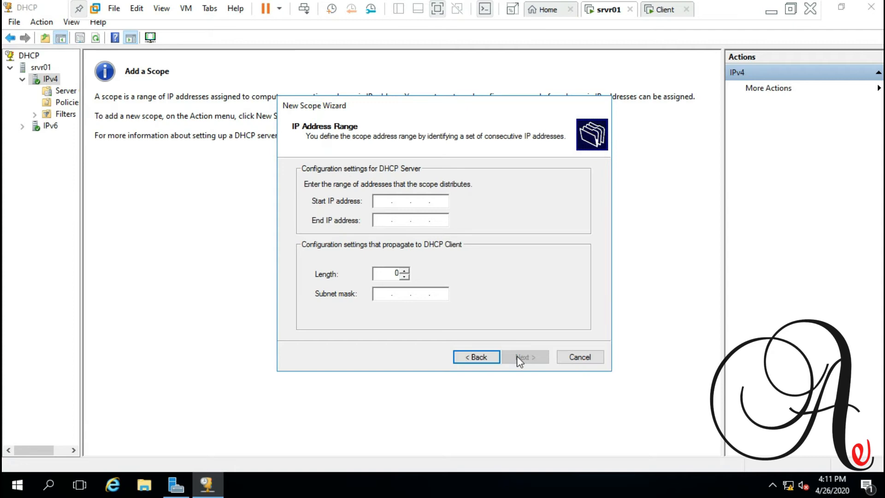
# Set the scope's address range to 192.168.10.100 through 192.168.10.200, adding no exclusions and keeping the default lease duration.
pyautogui.write('192 . 168 . 10 . 100')
pyautogui.press('Tab')
pyautogui.write('192 . 168 . 10 . 200')
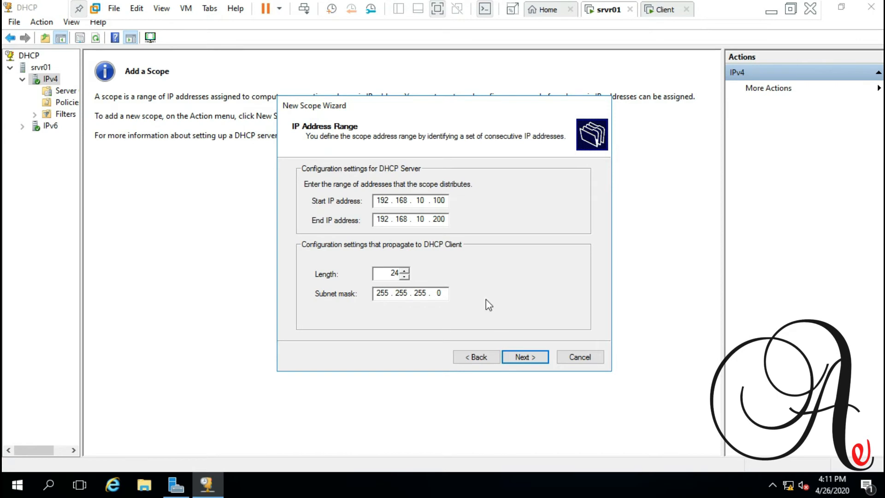
pyautogui.click(522, 359)
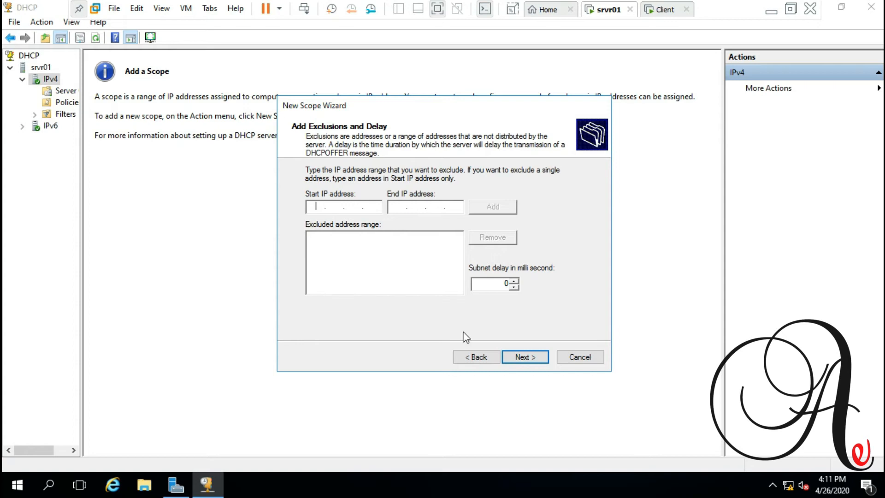
pyautogui.click(534, 360)
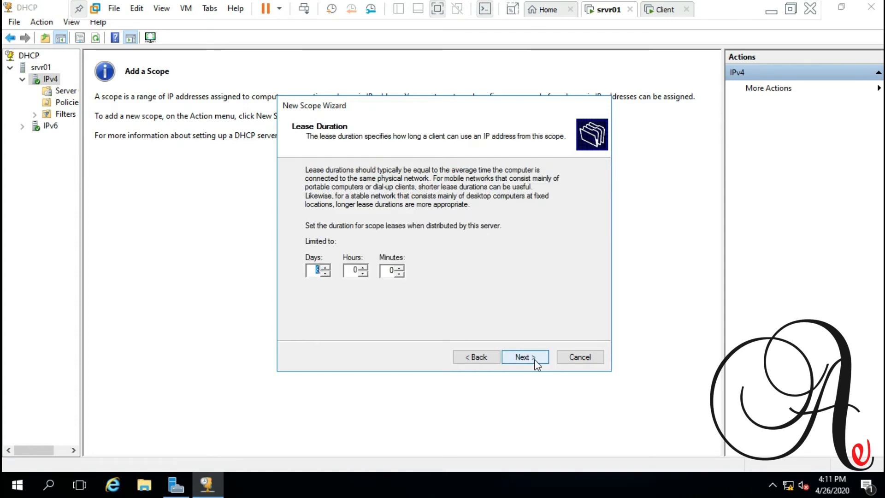
pyautogui.click(535, 359)
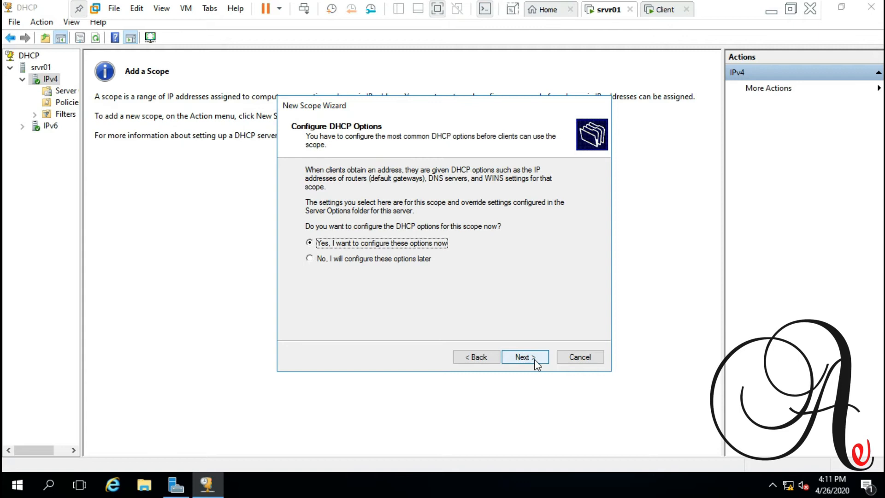
# Choose to configure the DHCP options now and add 192.168.10.1 as the scope's default gateway.
pyautogui.click(534, 358)
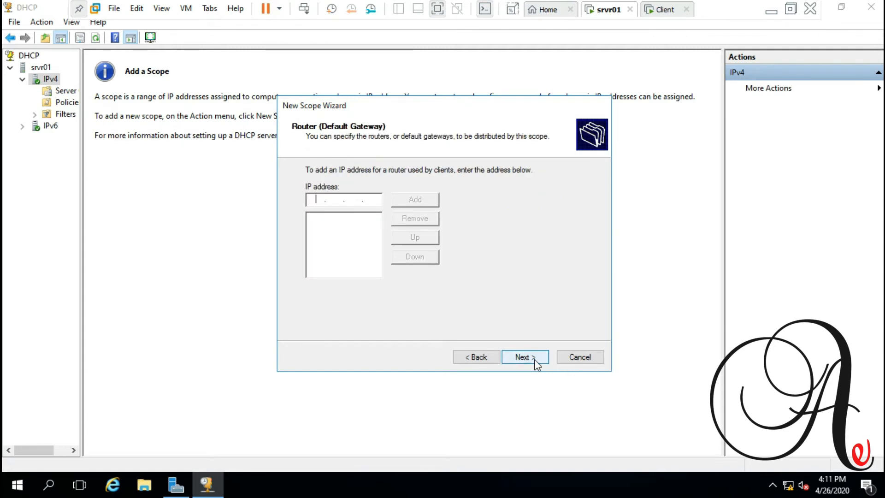
pyautogui.write('192 . 168 . 10 . 1')
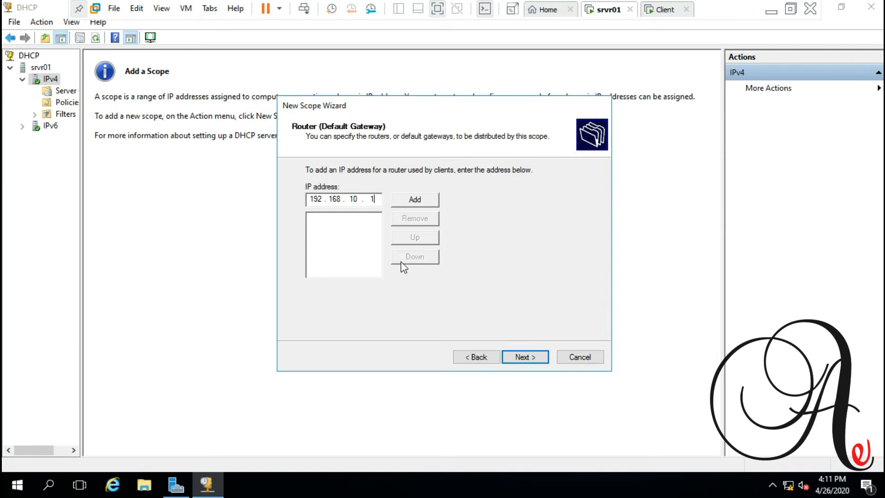
pyautogui.click(418, 200)
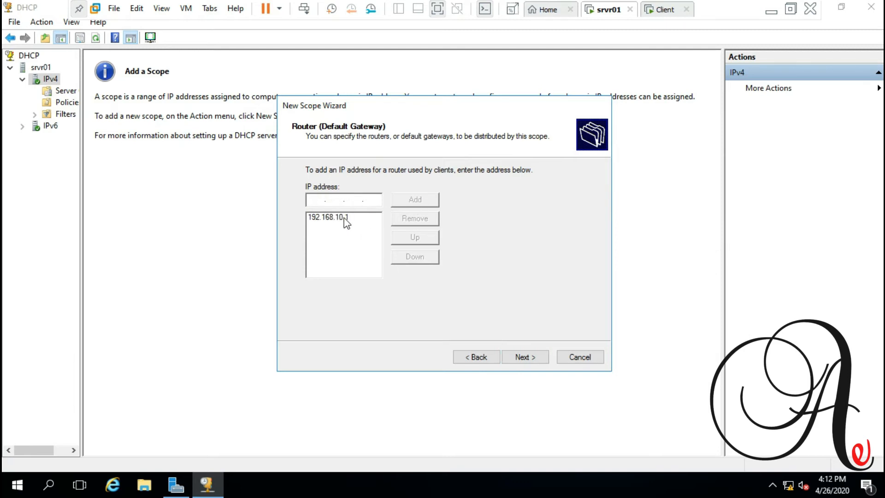
pyautogui.click(518, 357)
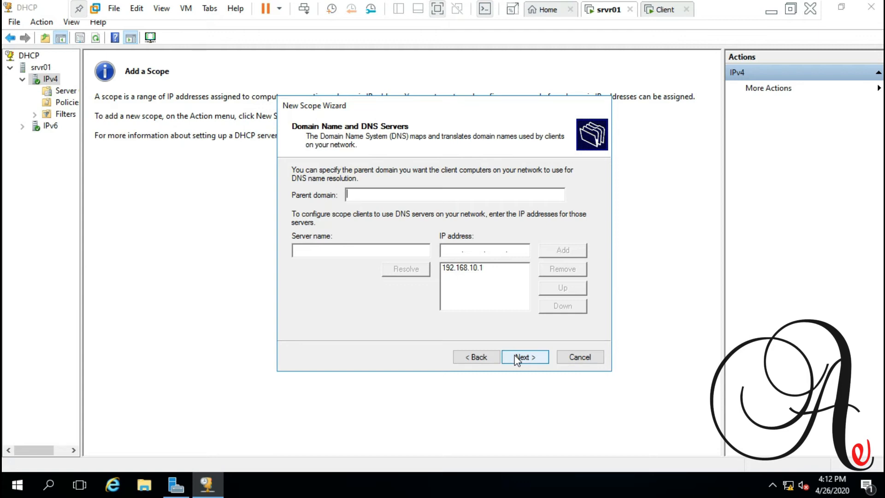
# Keep the default DNS and WINS settings, and finish the scope wizard with immediate activation.
pyautogui.click(518, 358)
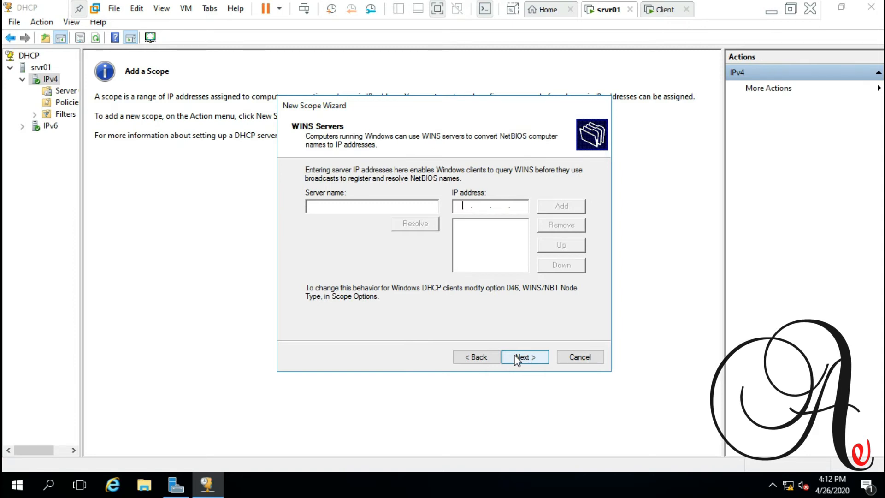
pyautogui.click(517, 358)
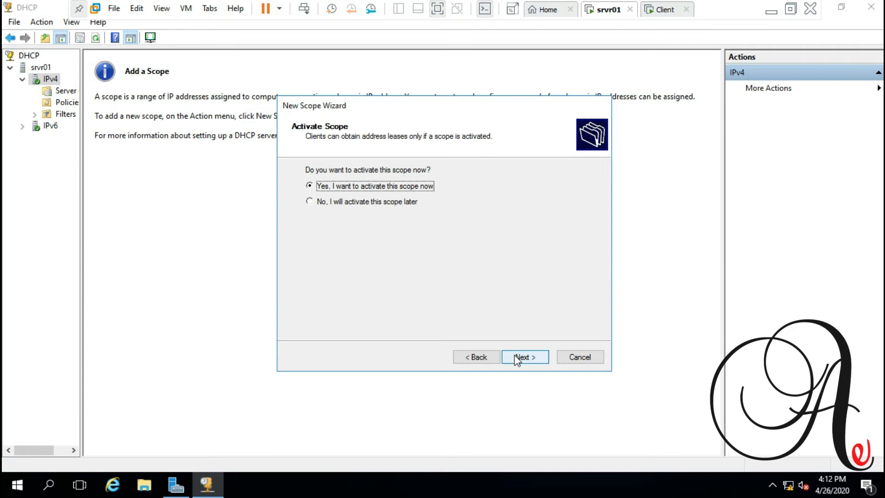
pyautogui.click(517, 358)
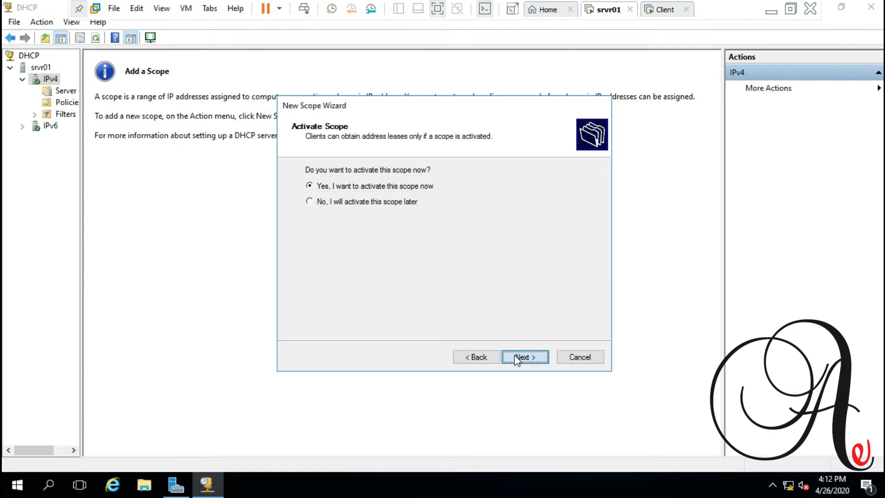
pyautogui.click(517, 357)
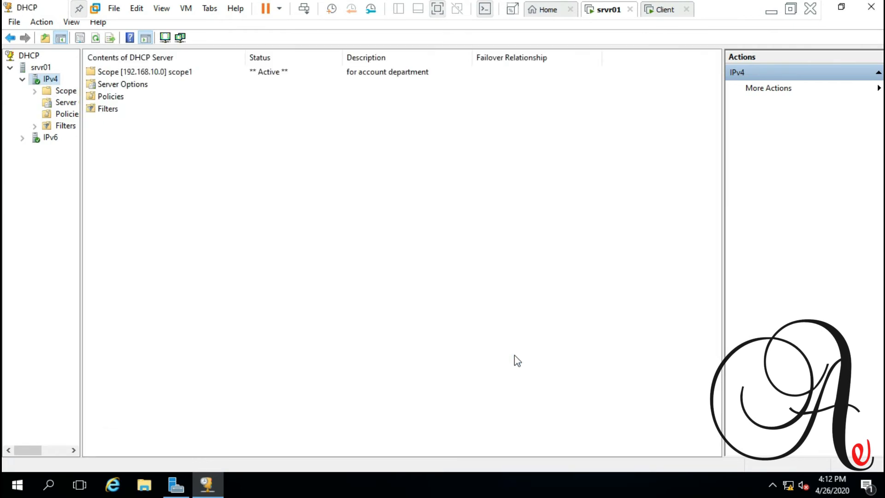
# Review scope1's address leases and address pool, and set the scope to assign addresses to both DHCP and BOOTP clients.
pyautogui.moveTo(82, 165); pyautogui.dragTo(151, 168)
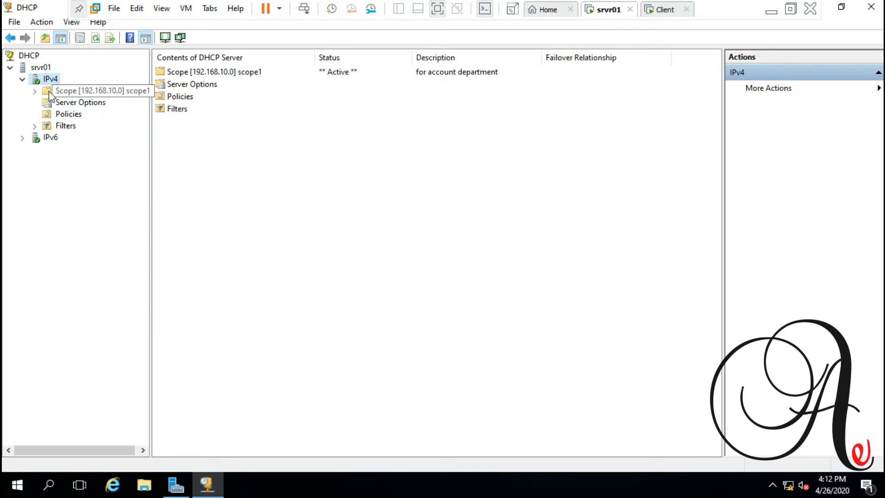
pyautogui.click(35, 91)
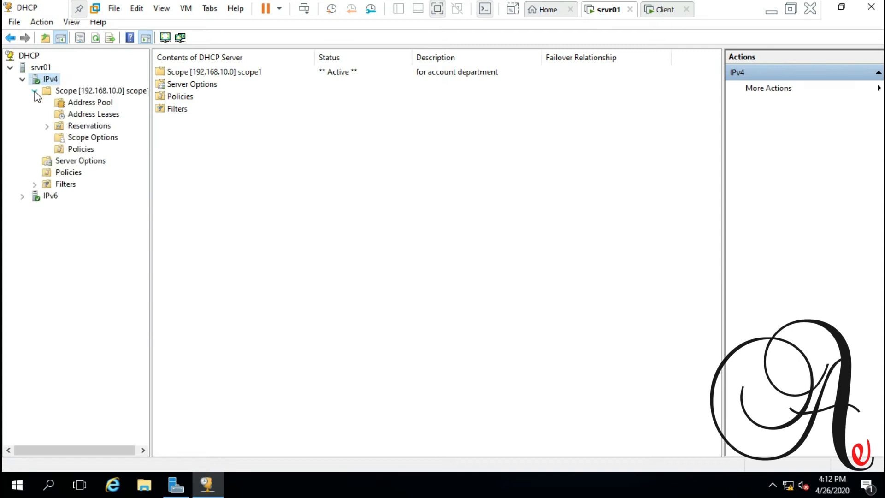
pyautogui.click(90, 116)
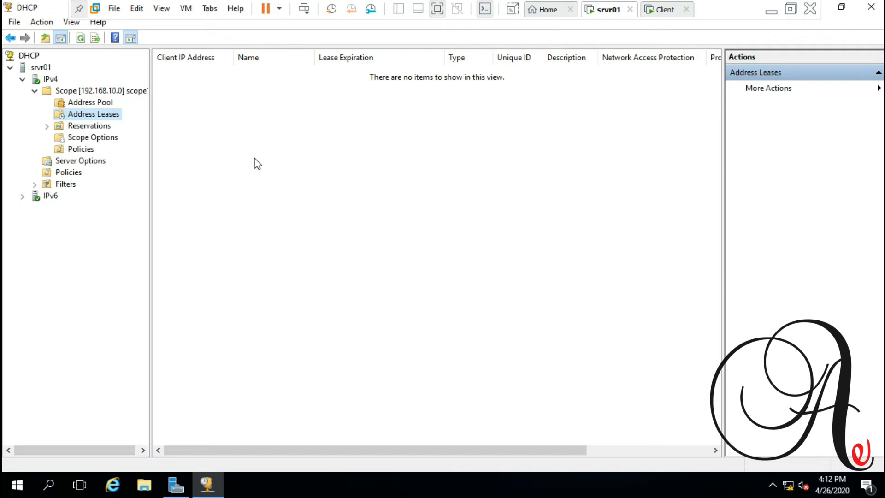
pyautogui.click(80, 102)
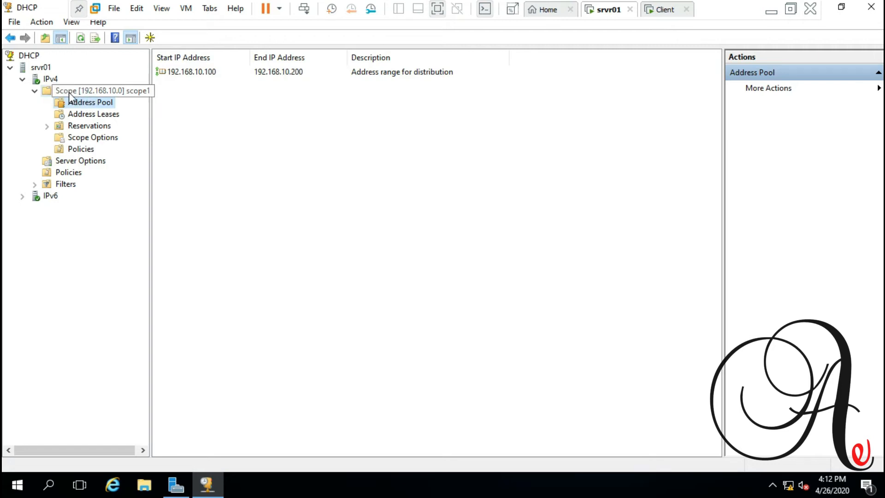
pyautogui.rightClick(69, 94)
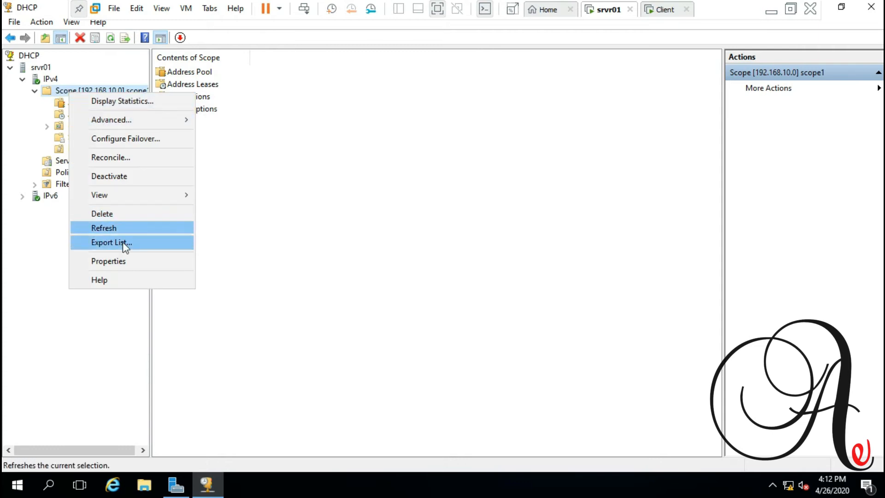
pyautogui.click(123, 261)
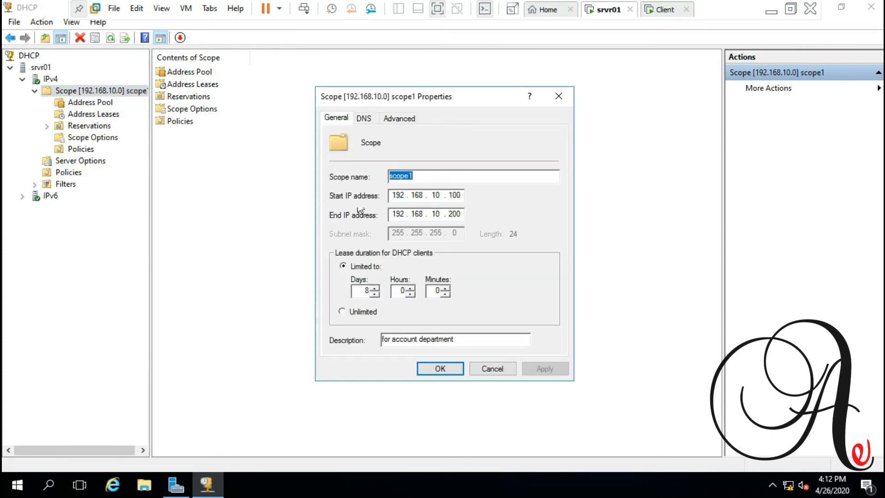
pyautogui.click(405, 120)
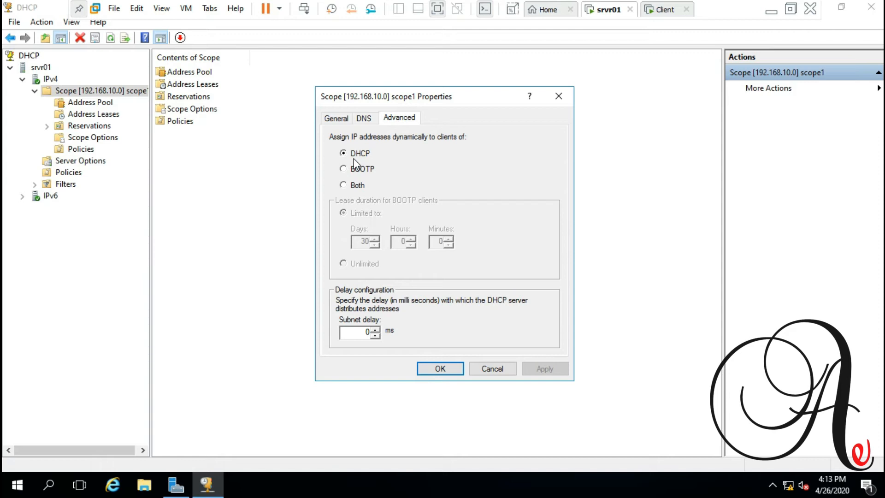
pyautogui.click(344, 170)
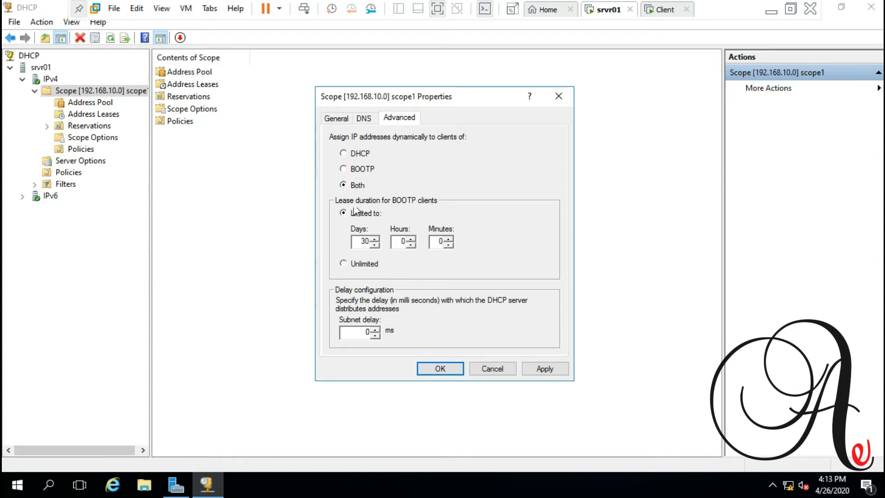
pyautogui.click(440, 369)
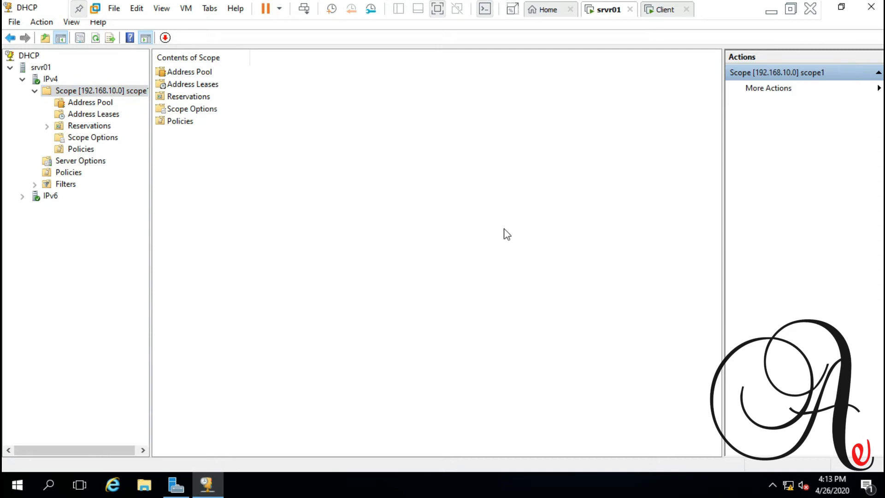
# Run diskmgmt.msc to open Disk Management and maximize its window.
pyautogui.press('super+r')
pyautogui.write('disk')
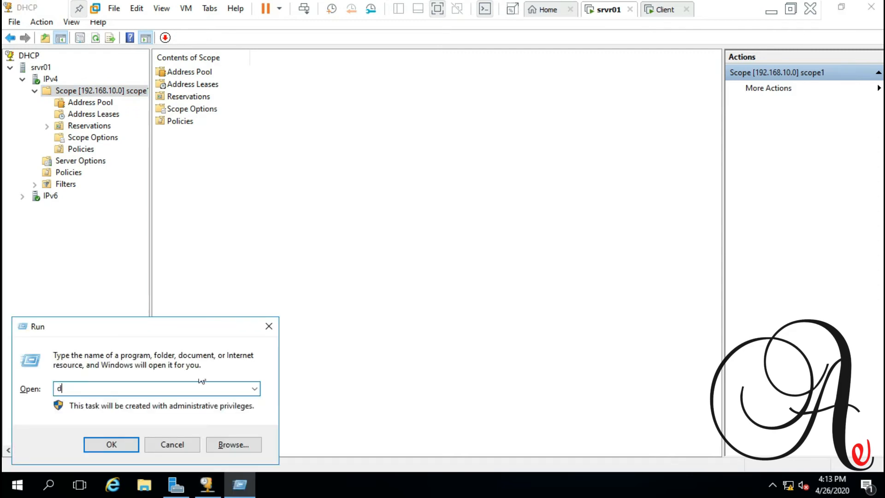
pyautogui.write('mgmt.msc')
pyautogui.press('Return')
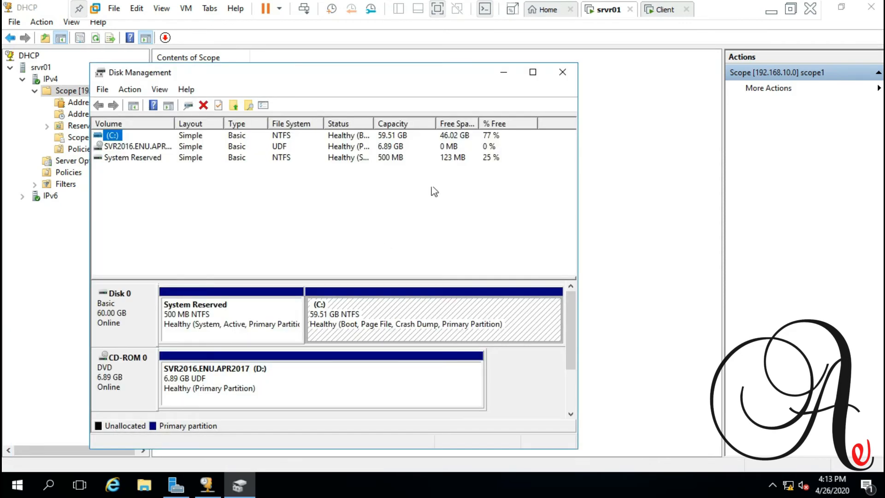
pyautogui.click(533, 73)
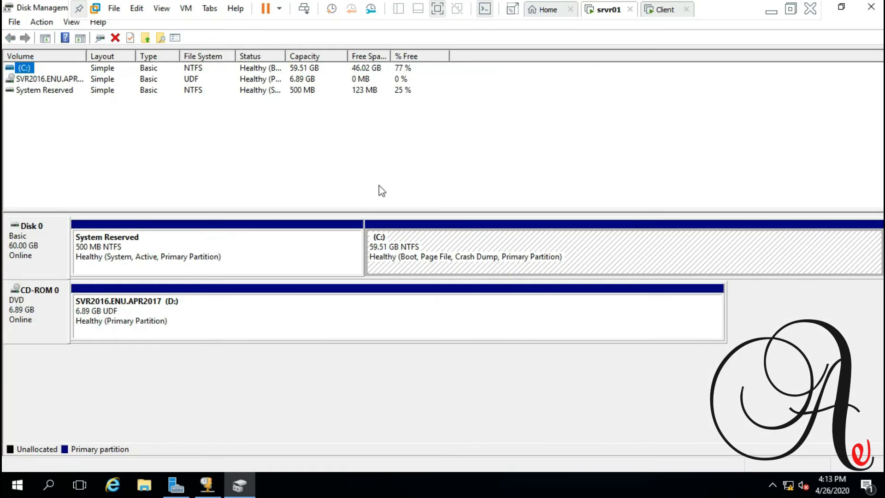
# Shrink the C: volume by 30000 MB to free unallocated space on Disk 0.
pyautogui.rightClick(406, 264)
pyautogui.click(451, 363)
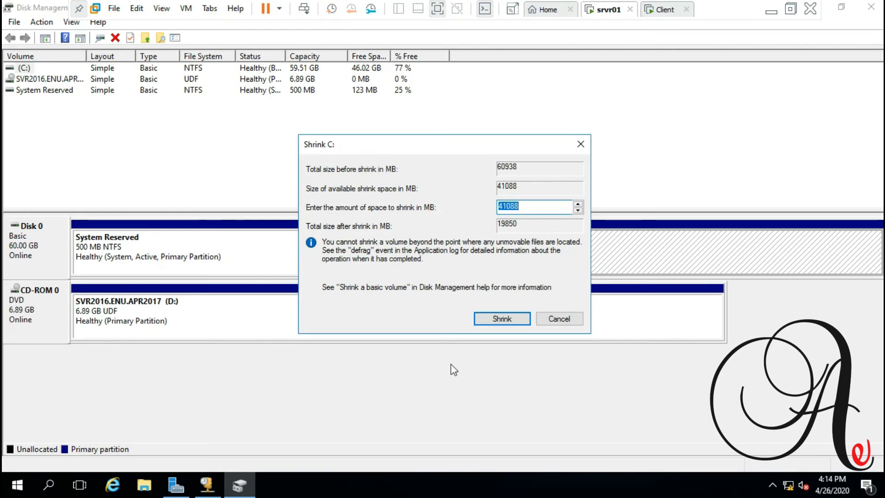
pyautogui.write('30000')
pyautogui.click(492, 319)
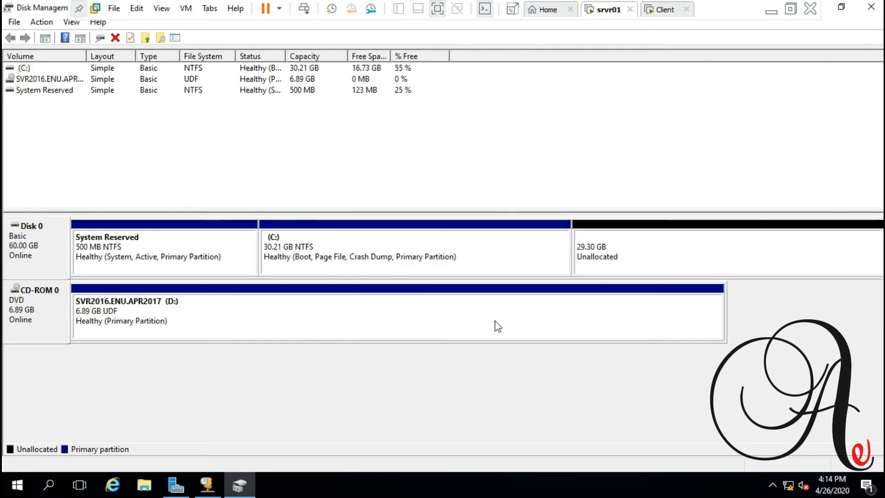
# Create a new simple volume in the unallocated space on Disk 0, keeping the wizard's default settings.
pyautogui.rightClick(587, 244)
pyautogui.click(599, 253)
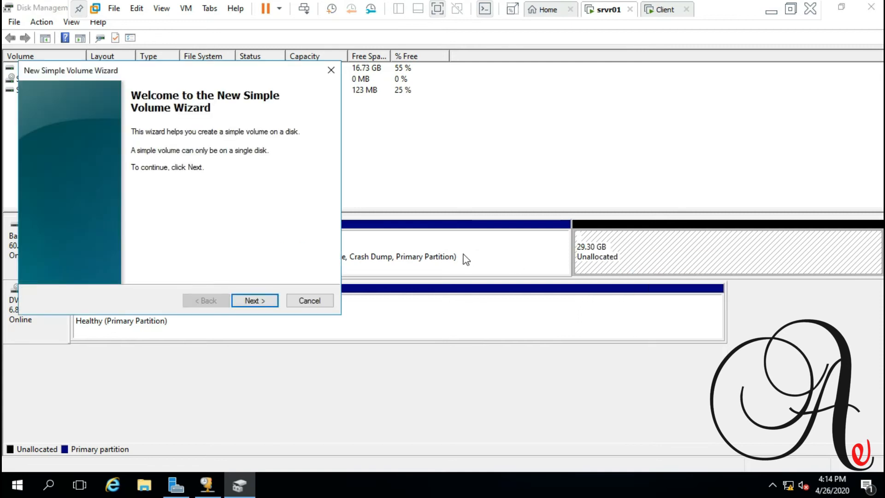
pyautogui.click(246, 301)
pyautogui.click(246, 301)
pyautogui.click(246, 301)
pyautogui.click(245, 303)
pyautogui.click(245, 302)
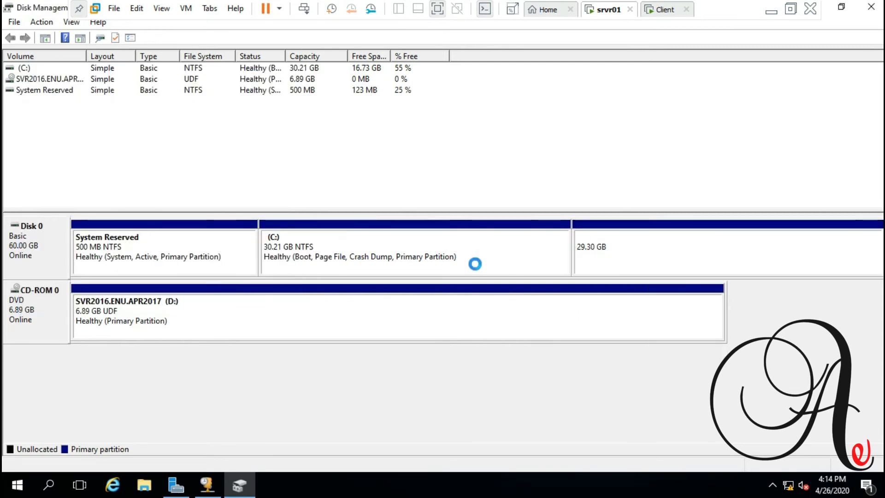
pyautogui.rightClick(627, 253)
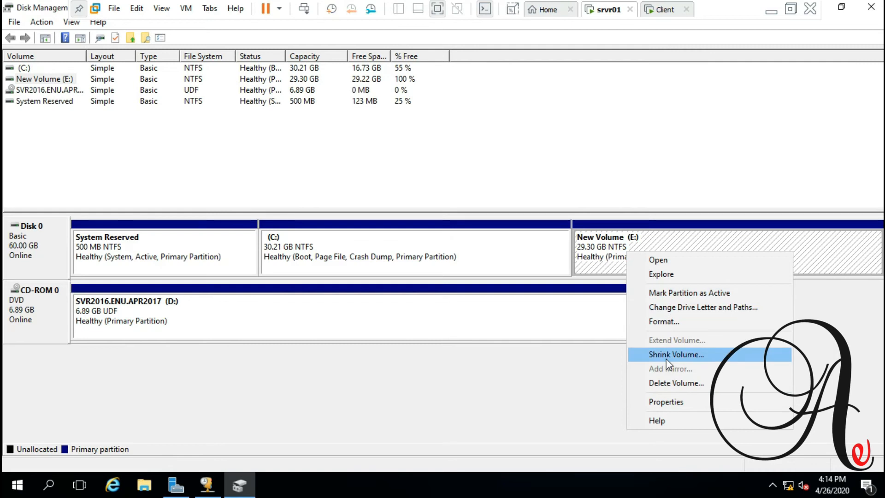
pyautogui.click(618, 349)
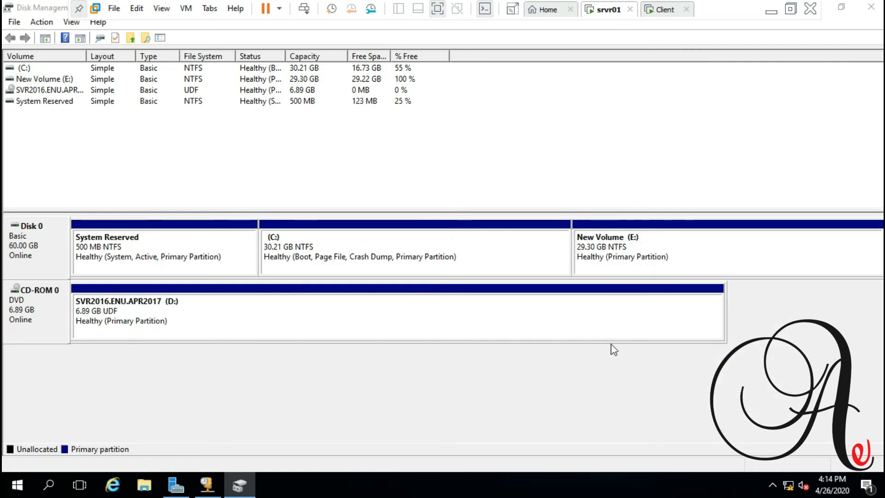
# In File Explorer, rename the New Volume (E:) drive as WDS and close the window.
pyautogui.press('super+e')
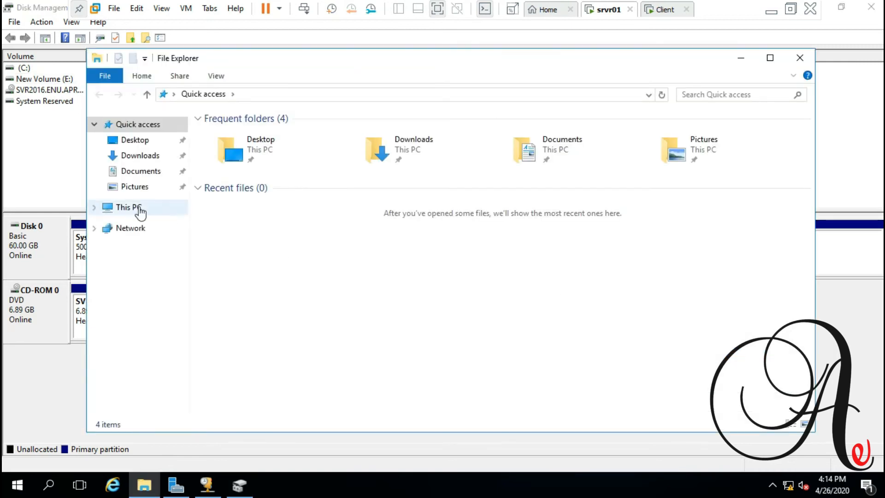
pyautogui.click(117, 210)
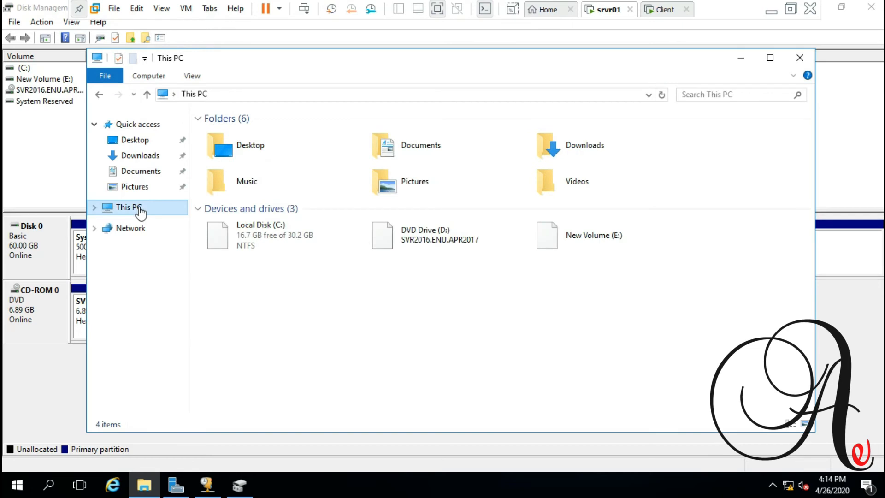
pyautogui.rightClick(587, 243)
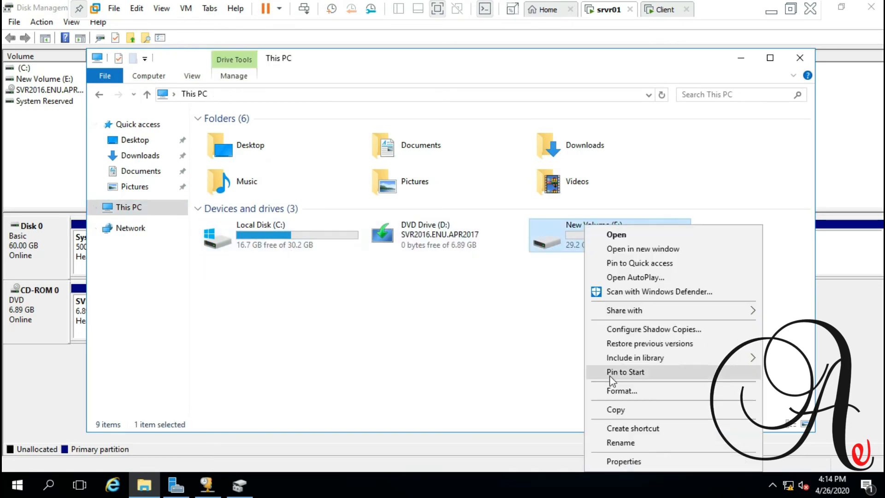
pyautogui.click(615, 442)
pyautogui.write('WDS')
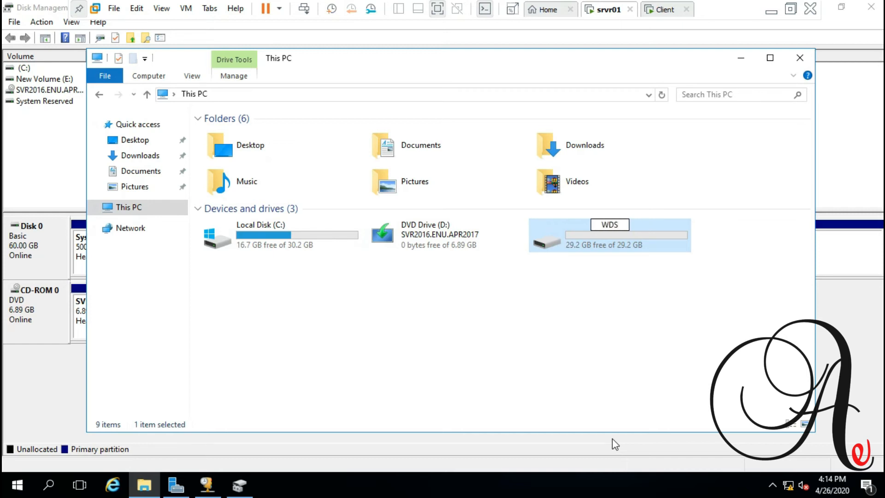
pyautogui.press('Return')
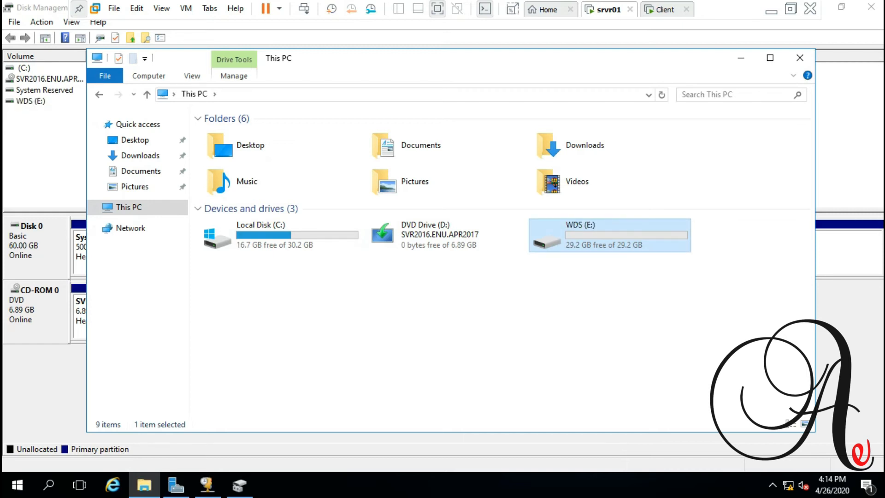
pyautogui.click(800, 57)
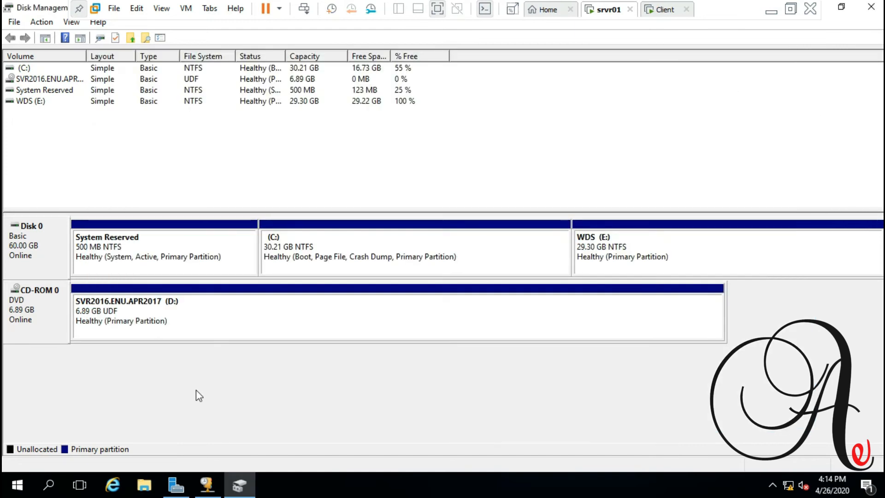
# Switch to Server Manager, open the Windows Deployment Services console and maximize its window.
pyautogui.click(176, 483)
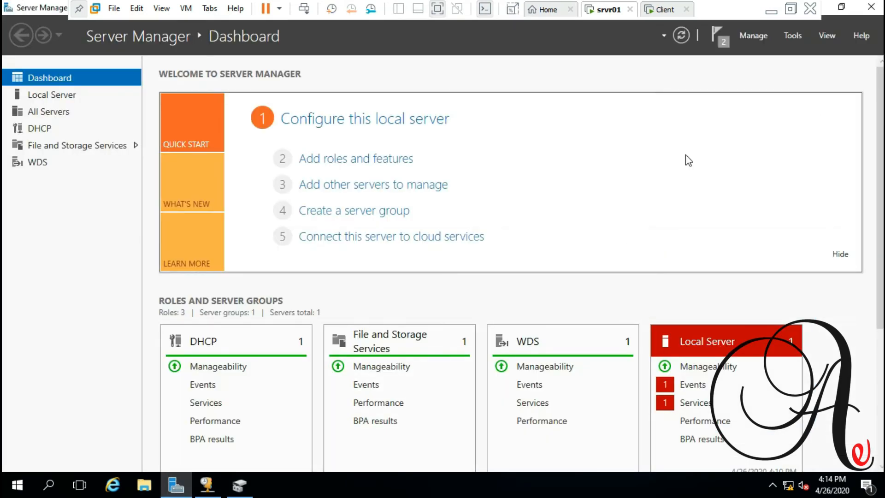
pyautogui.click(789, 37)
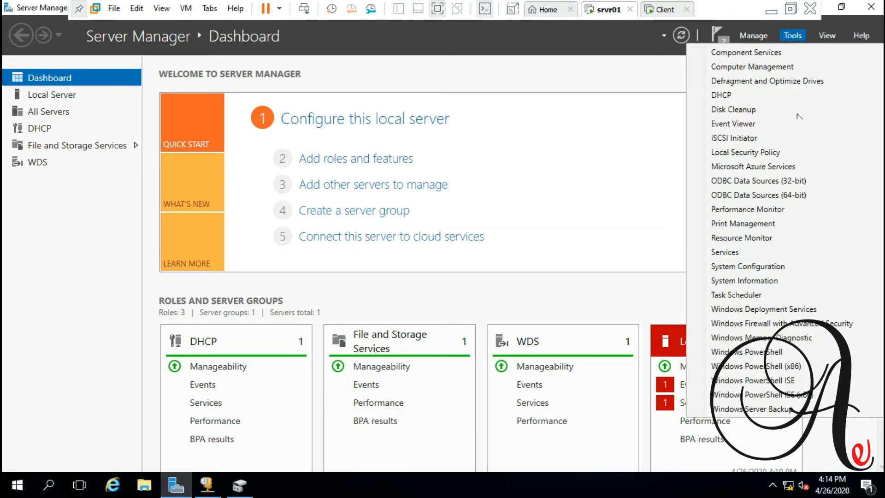
pyautogui.click(737, 310)
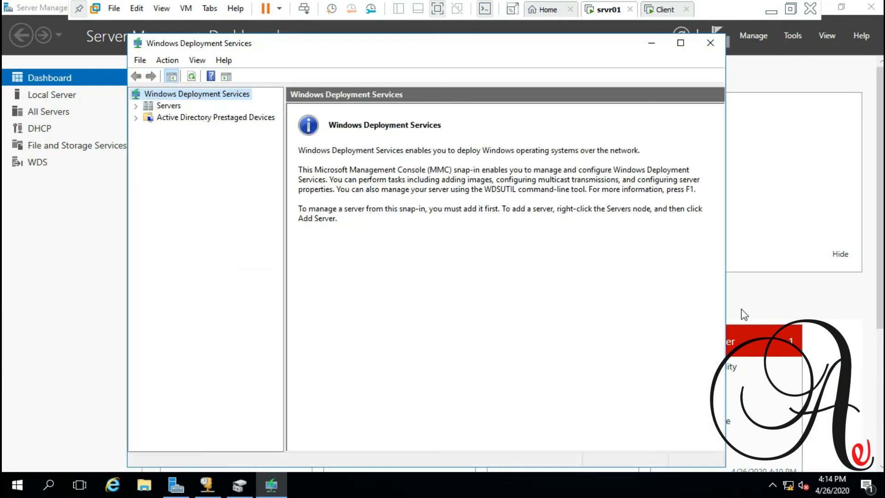
pyautogui.doubleClick(346, 46)
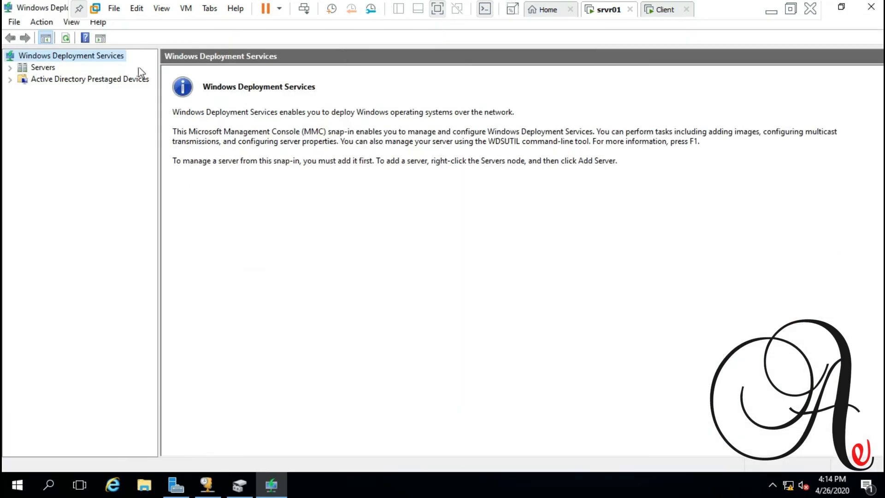
# Start the configuration wizard for srvr01 and choose the Standalone server install option.
pyautogui.click(10, 68)
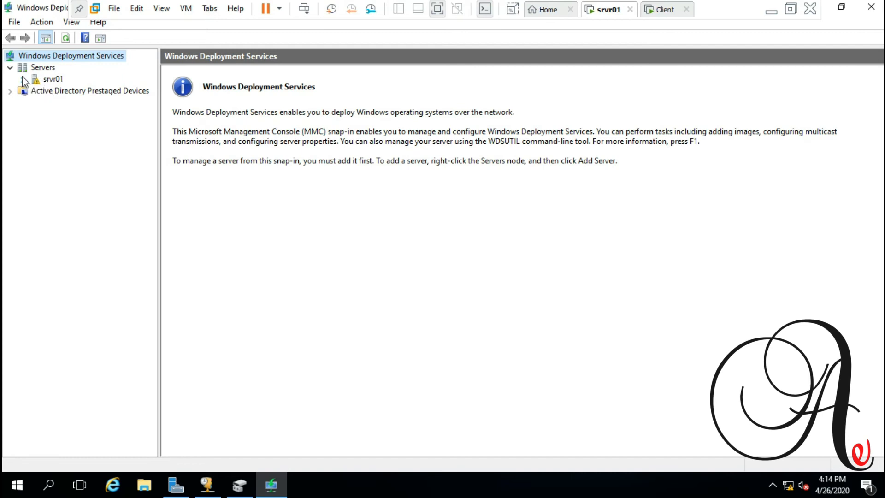
pyautogui.click(39, 81)
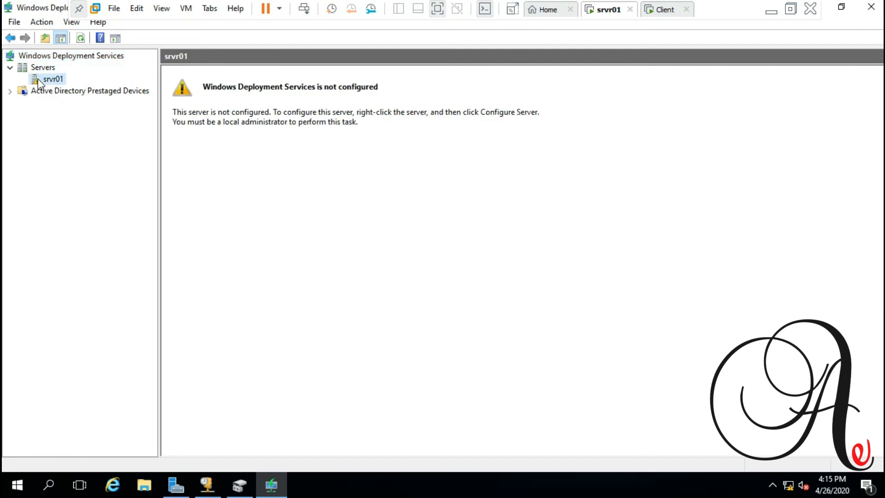
pyautogui.rightClick(39, 82)
pyautogui.click(39, 81)
pyautogui.rightClick(39, 81)
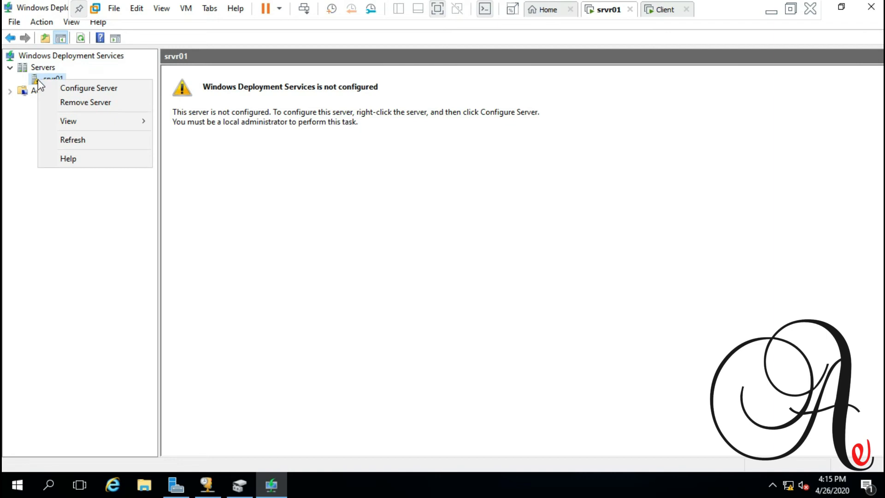
pyautogui.click(71, 89)
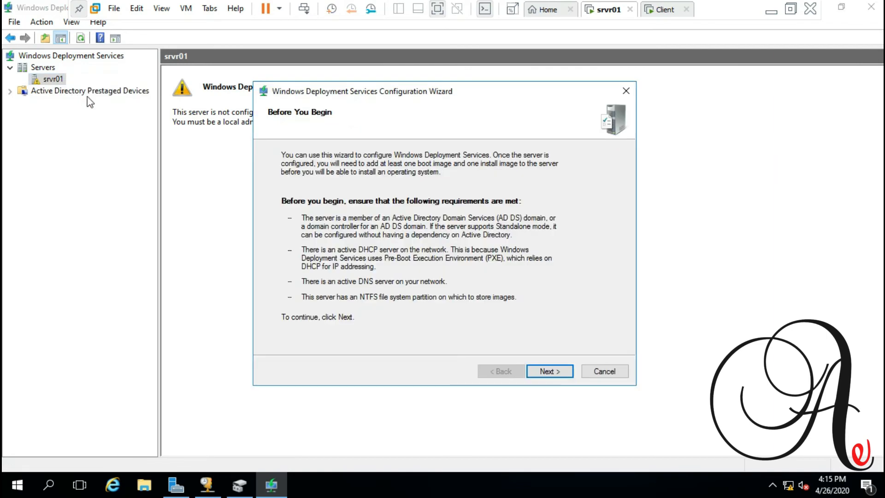
pyautogui.click(559, 372)
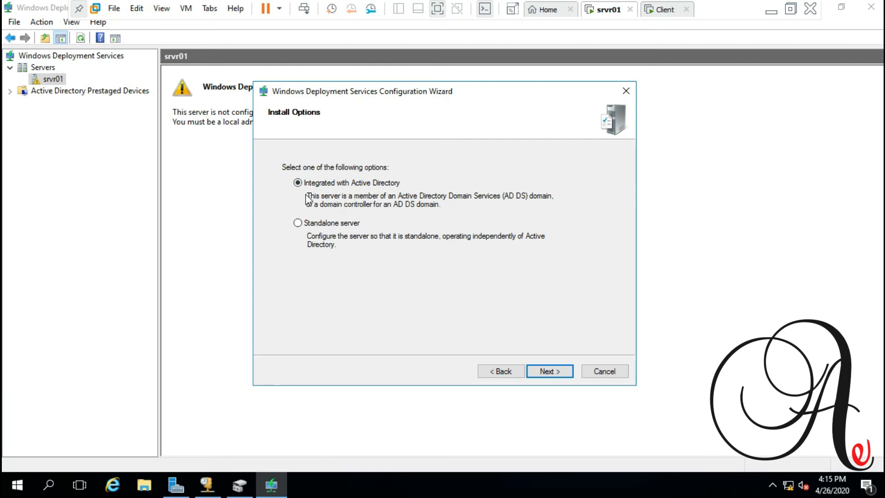
pyautogui.click(305, 224)
pyautogui.click(540, 374)
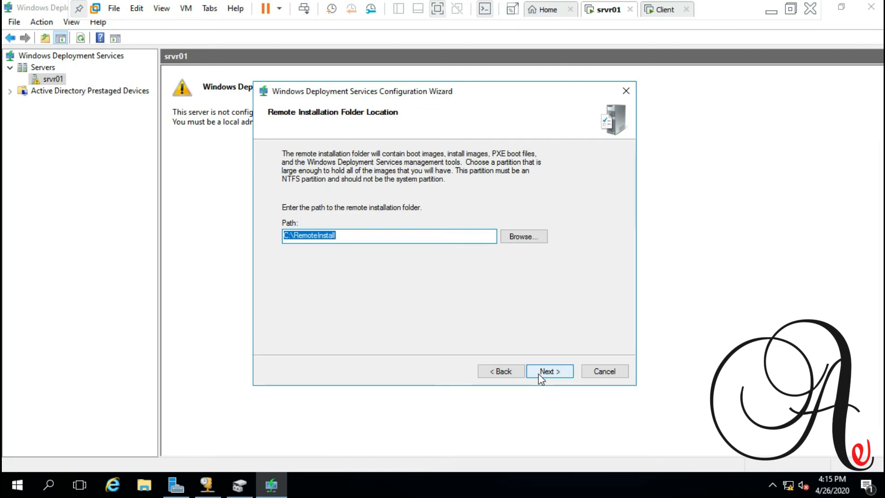
# Check the WDS drive's letter in File Explorer and set the remote installation folder path to E:\RemoteInstall.
pyautogui.click(144, 485)
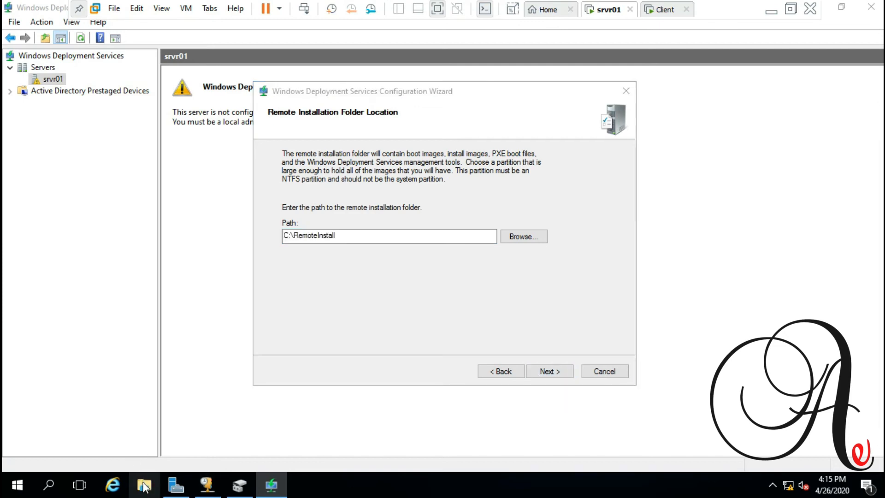
pyautogui.click(109, 208)
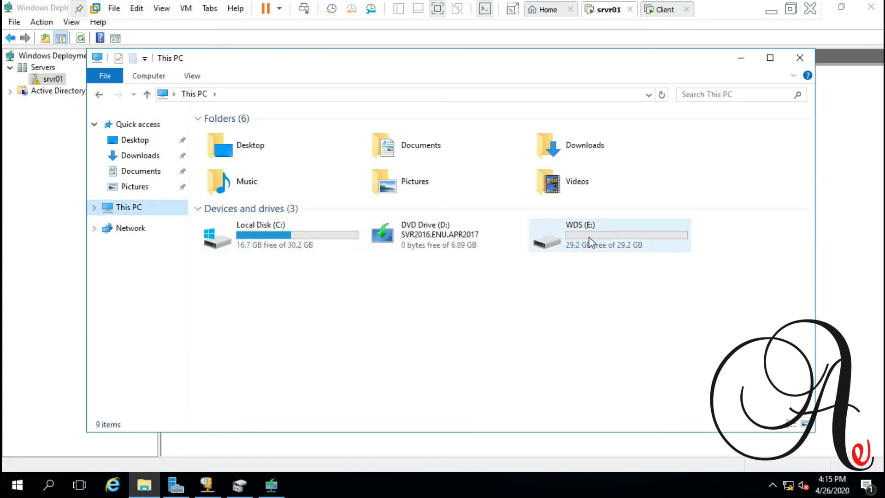
pyautogui.click(799, 58)
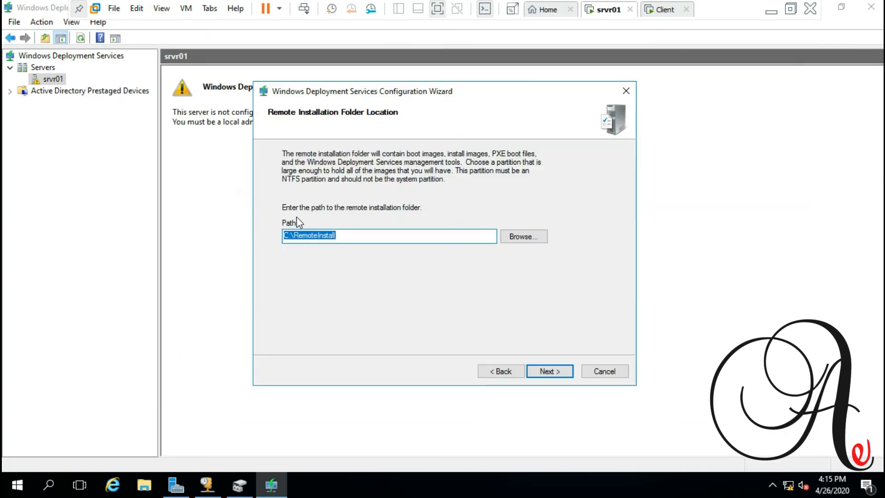
pyautogui.click(289, 235)
pyautogui.press('BackSpace')
pyautogui.write('E')
pyautogui.click(546, 372)
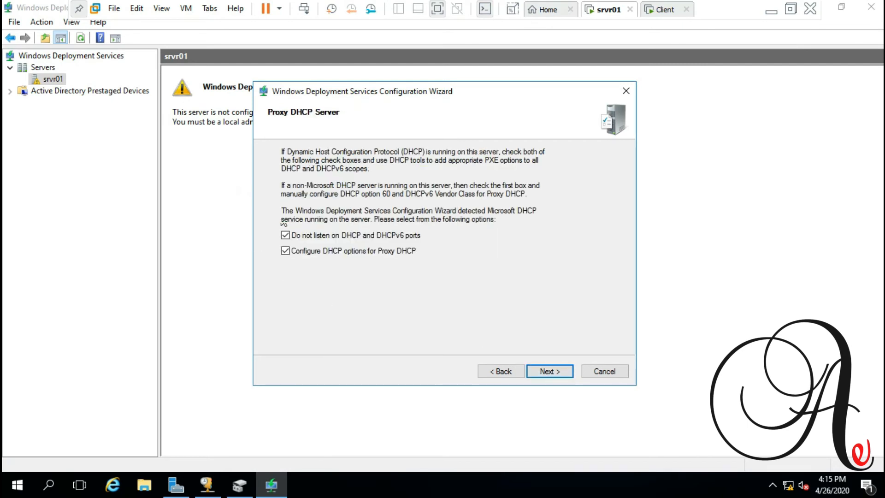
# Accept both Proxy DHCP options: do not listen on DHCP and DHCPv6 ports, and configure DHCP options for Proxy DHCP.
pyautogui.click(286, 236)
pyautogui.click(286, 251)
pyautogui.click(548, 373)
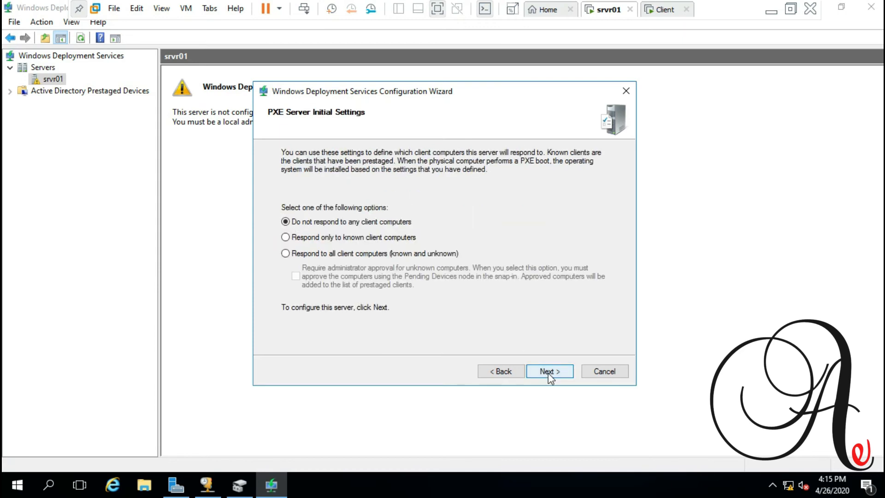
# Set the PXE server to respond to all client computers, known and unknown, and finish the configuration wizard.
pyautogui.click(285, 253)
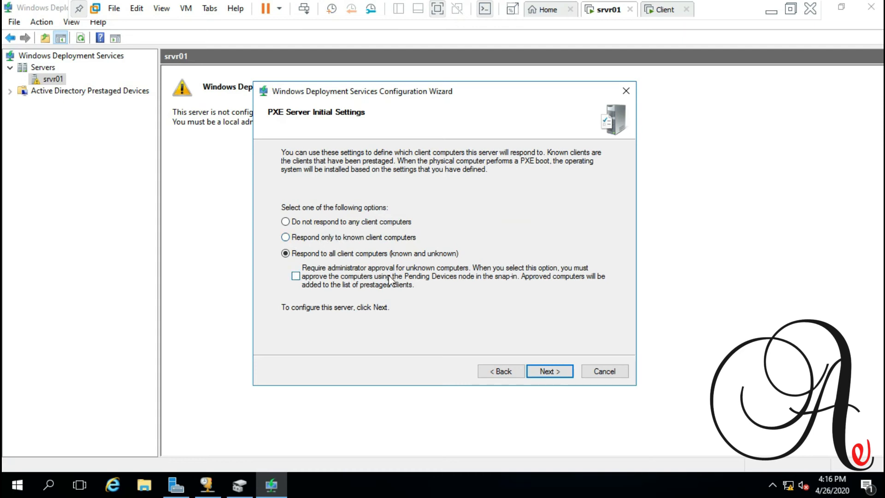
pyautogui.click(547, 373)
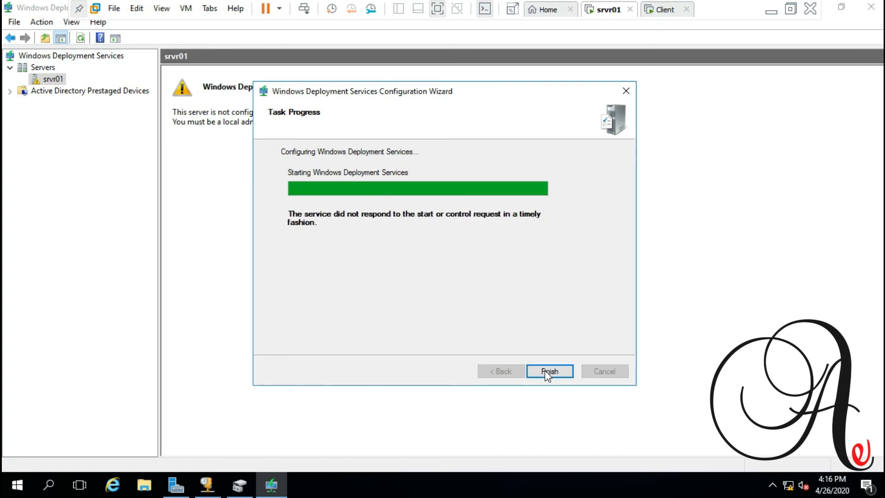
pyautogui.click(549, 371)
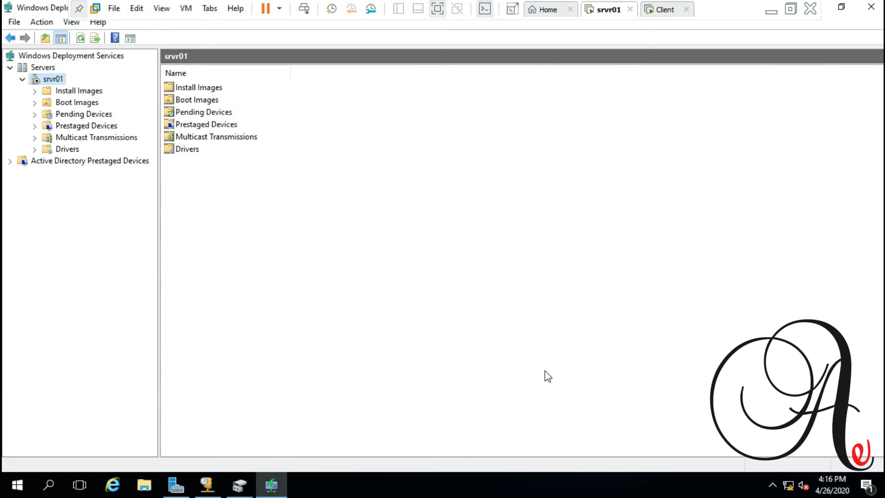
# Look through srvr01's Install Images and Boot Images nodes, and start the server's Windows Deployment Services service.
pyautogui.click(69, 102)
pyautogui.click(71, 94)
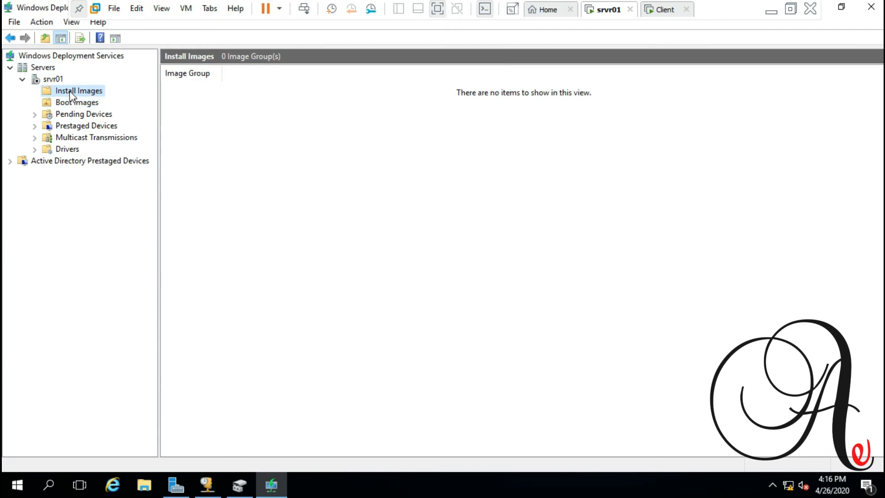
pyautogui.click(70, 101)
pyautogui.click(62, 90)
pyautogui.click(52, 79)
pyautogui.rightClick(51, 79)
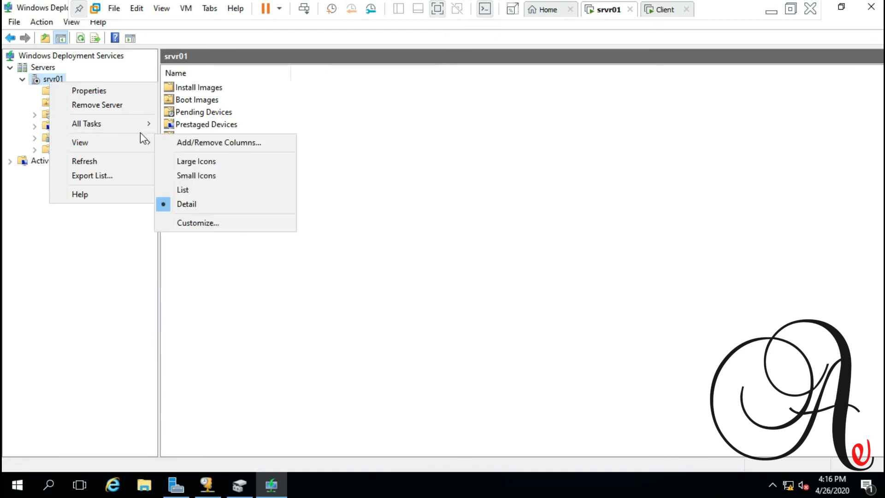
pyautogui.moveTo(133, 131)
pyautogui.click(170, 124)
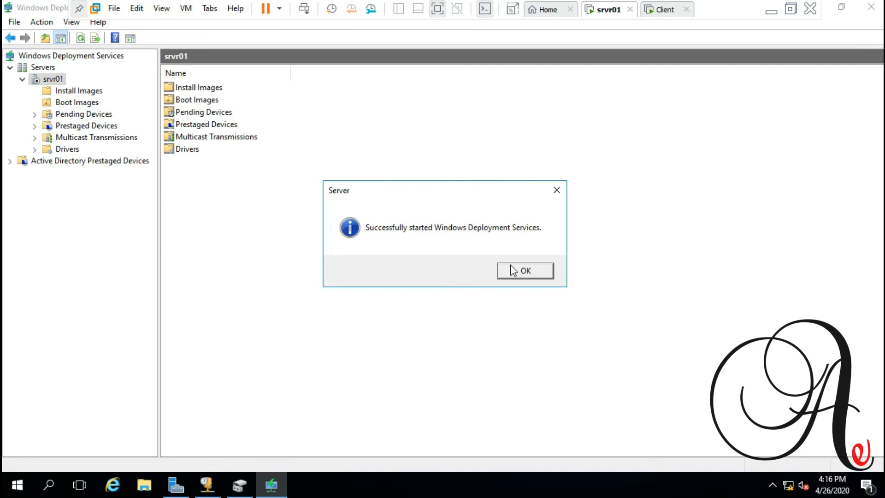
pyautogui.click(525, 270)
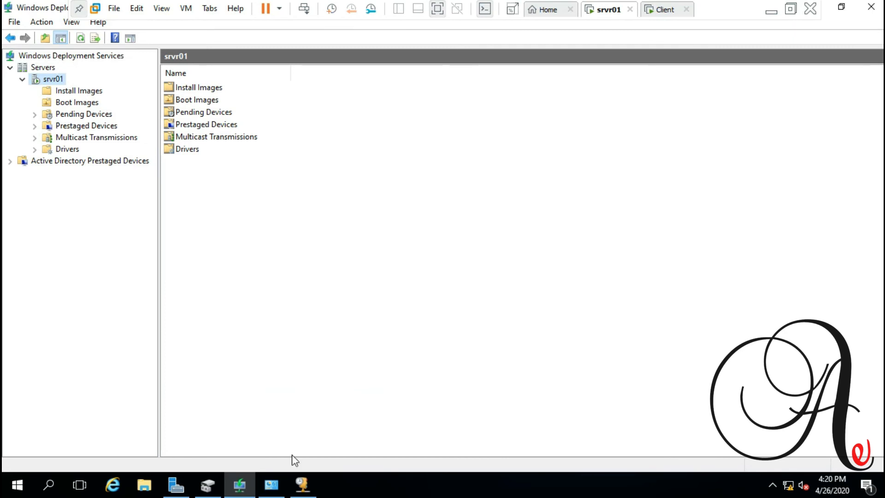
# Inspect the IPv4 node in srvr01's DHCP console and the Boot Images node in Windows Deployment Services.
pyautogui.click(302, 484)
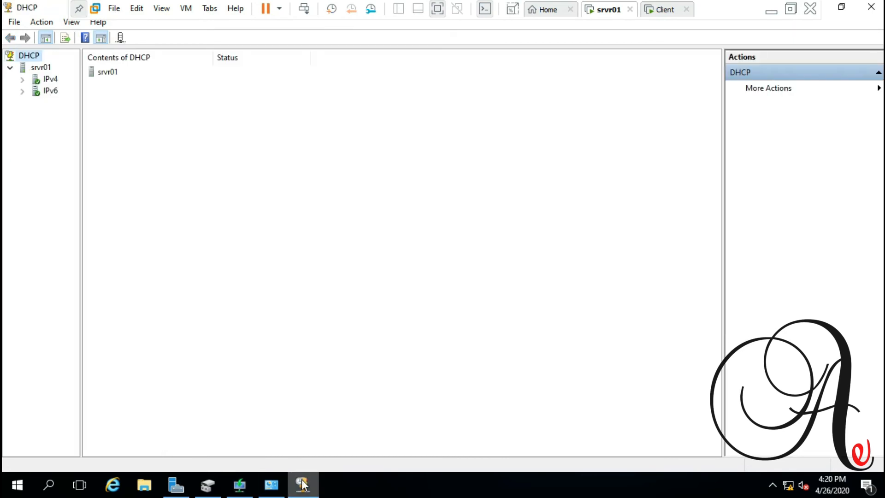
pyautogui.click(22, 79)
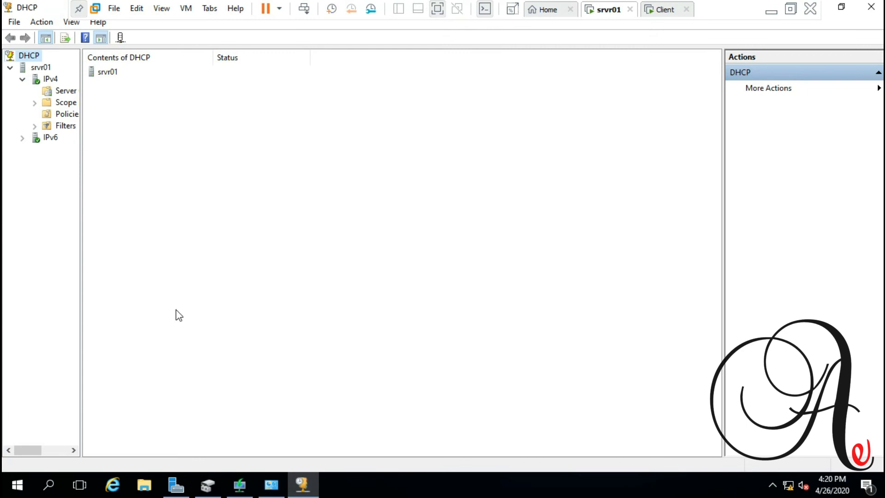
pyautogui.click(241, 485)
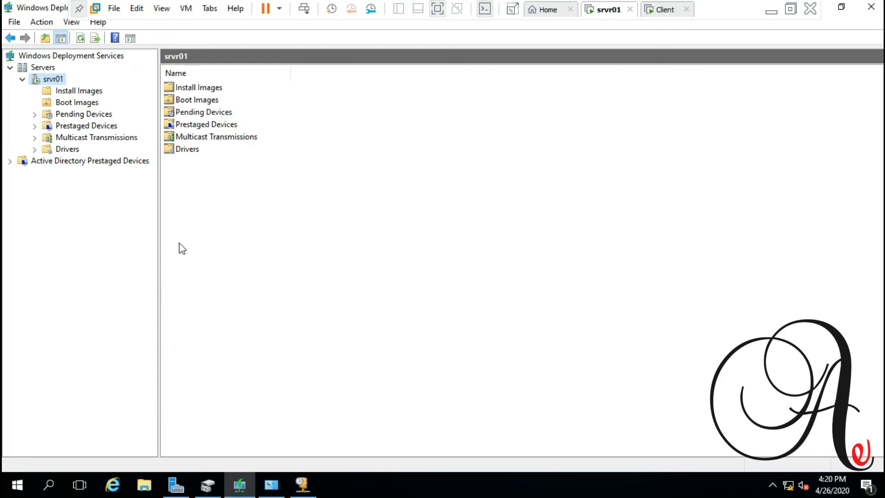
pyautogui.click(72, 105)
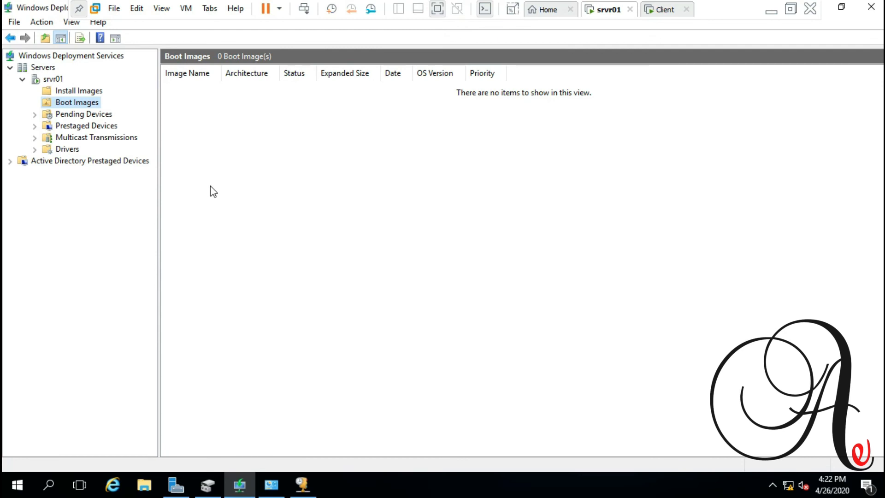
pyautogui.click(210, 187)
# Connect the ISO file C:\Windows.7 image\Image.iso to srvr01's virtual CD/DVD drive and apply the virtual machine settings.
pyautogui.click(186, 8)
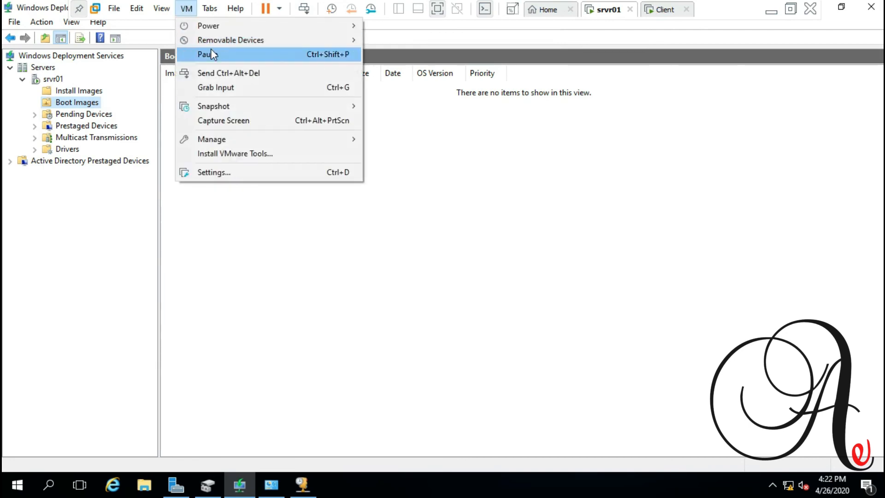
pyautogui.moveTo(218, 44)
pyautogui.moveTo(552, 42)
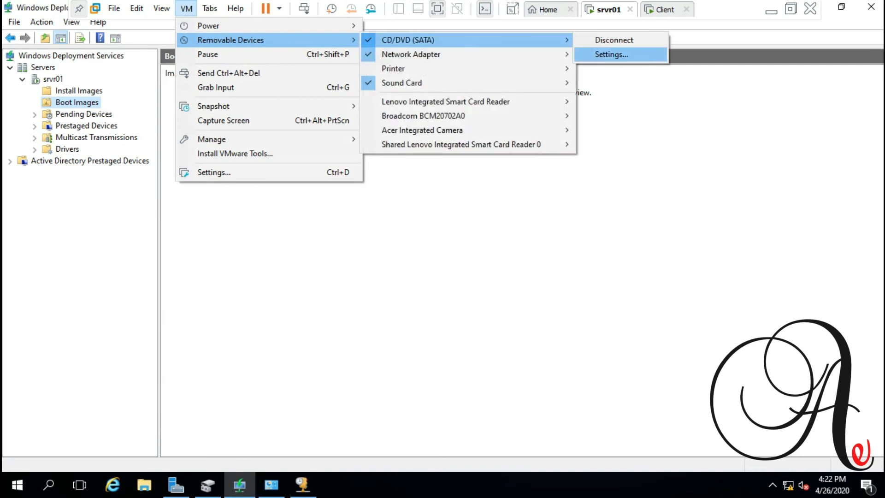
pyautogui.click(601, 54)
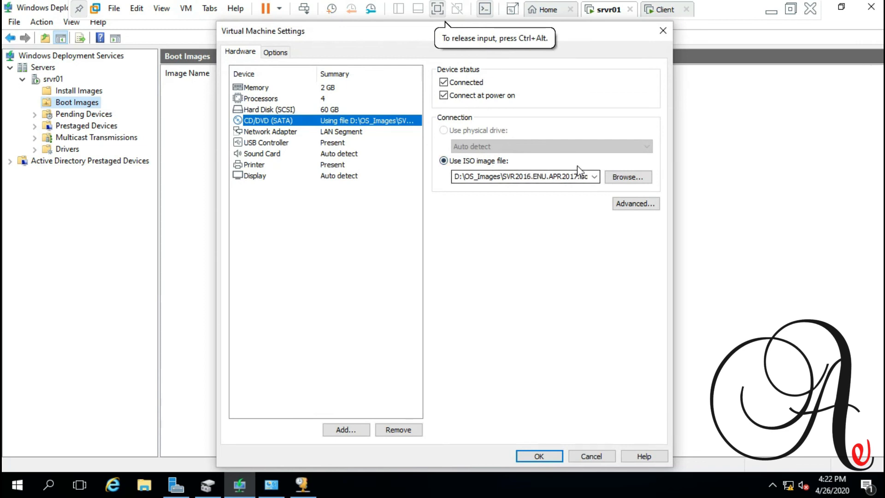
pyautogui.click(623, 177)
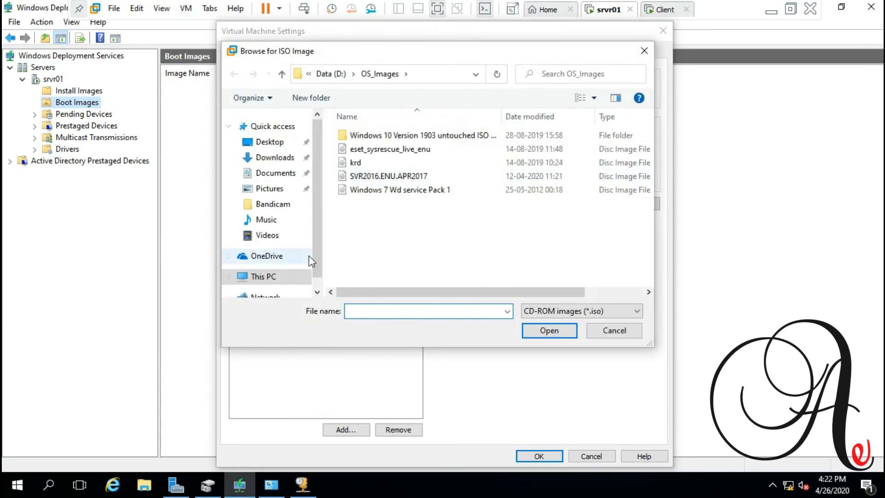
pyautogui.click(270, 276)
pyautogui.doubleClick(387, 242)
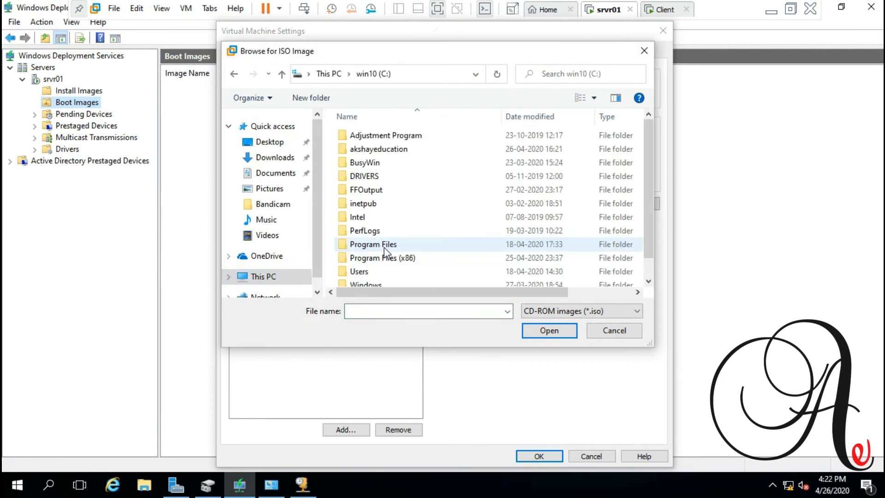
pyautogui.moveTo(646, 215); pyautogui.dragTo(648, 269)
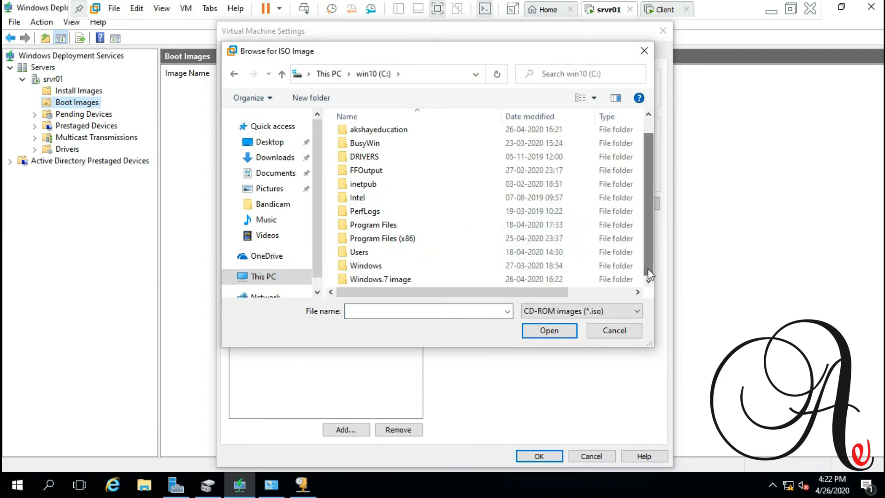
pyautogui.doubleClick(404, 280)
pyautogui.doubleClick(374, 138)
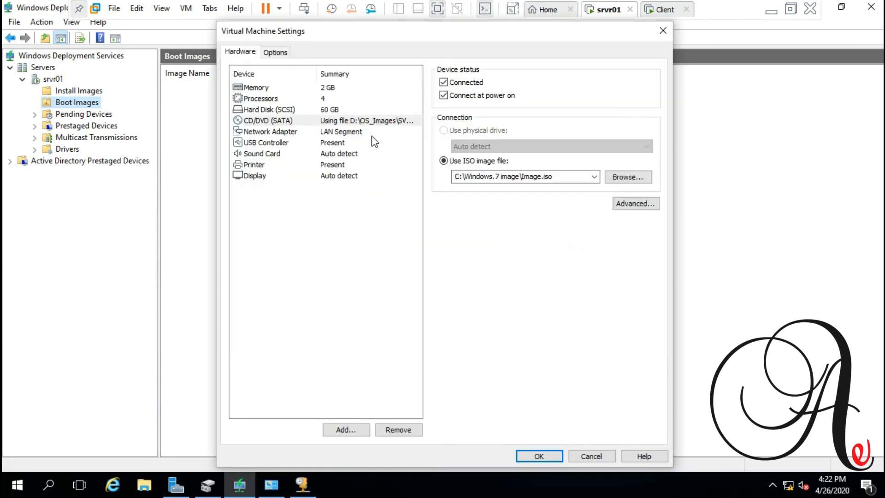
pyautogui.click(535, 452)
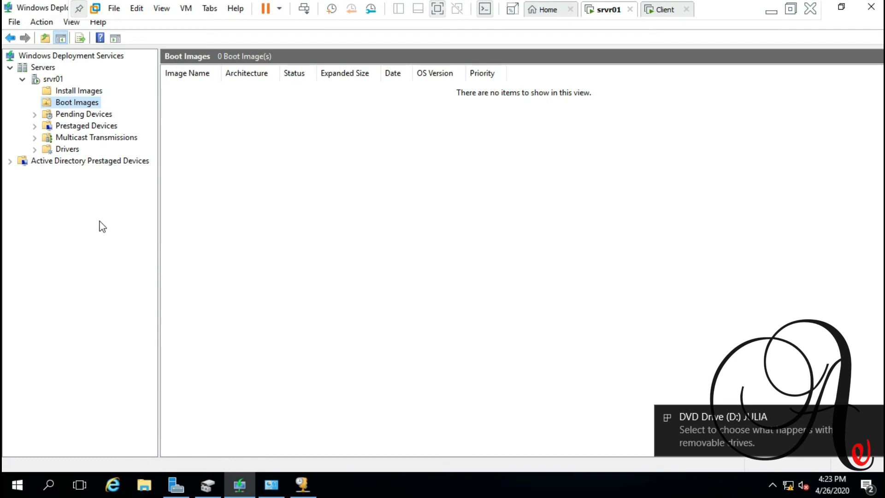
# Start adding a boot image to srvr01 and choose BOOT.WIM from the SOURCES folder on DVD drive D.
pyautogui.rightClick(79, 104)
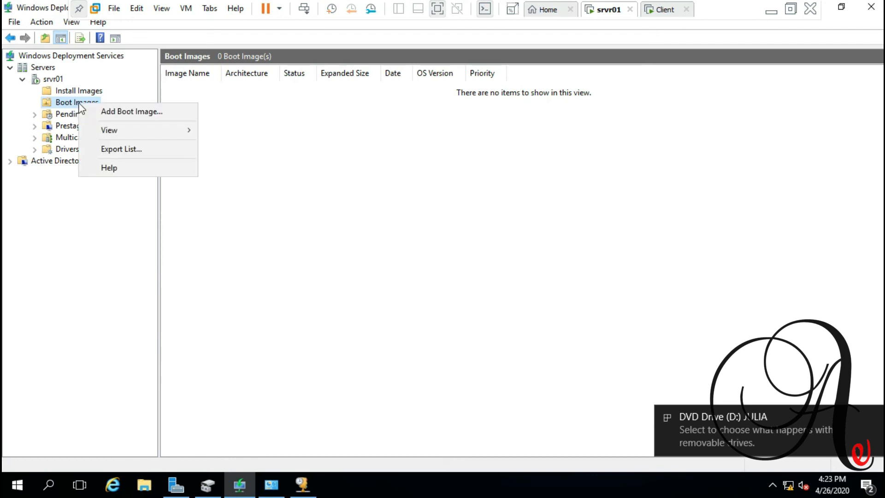
pyautogui.click(125, 115)
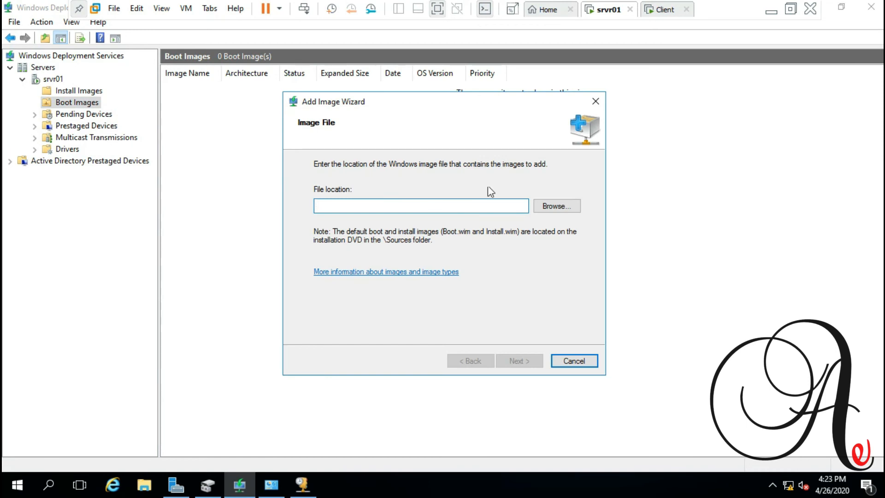
pyautogui.click(569, 206)
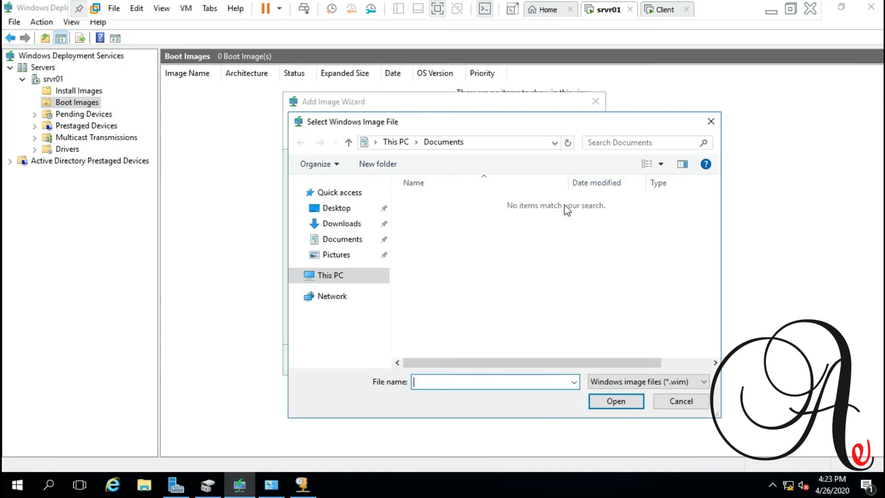
pyautogui.click(350, 280)
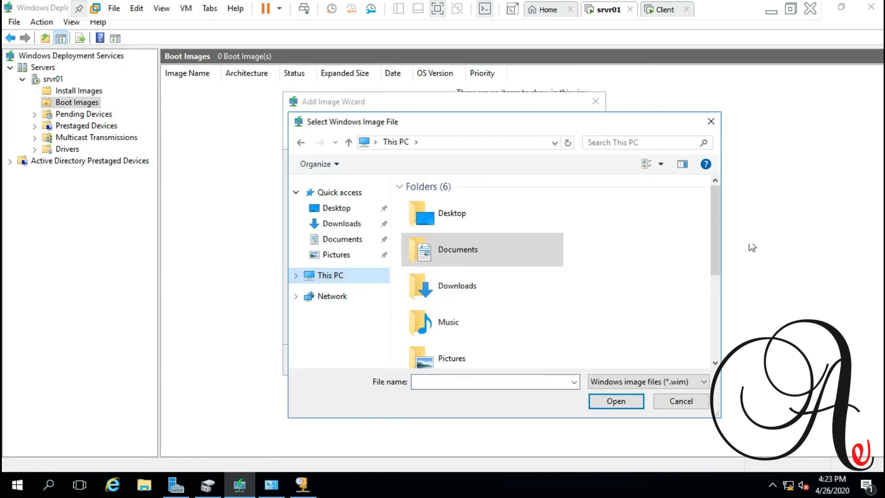
pyautogui.scroll(-3, 718, 236)
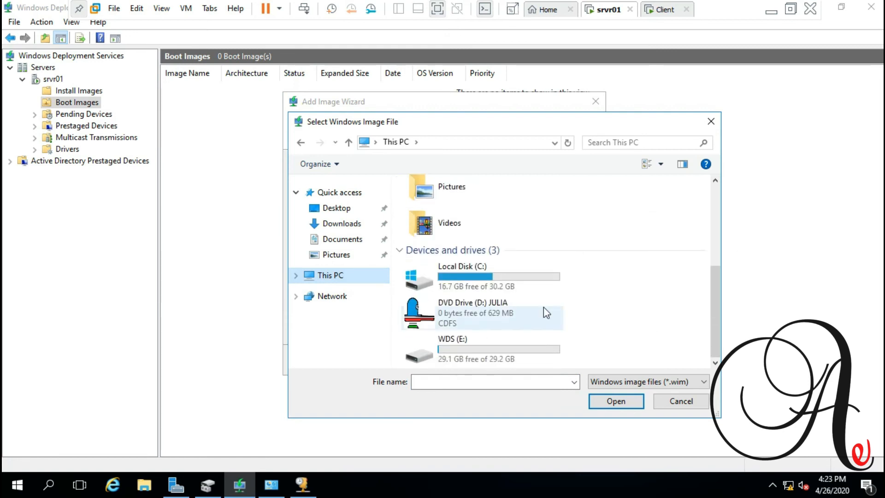
pyautogui.rightClick(455, 308)
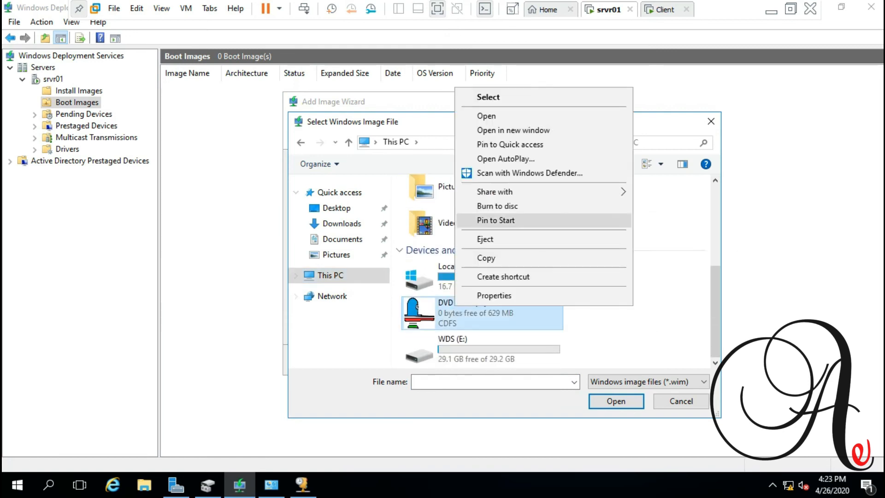
pyautogui.click(492, 115)
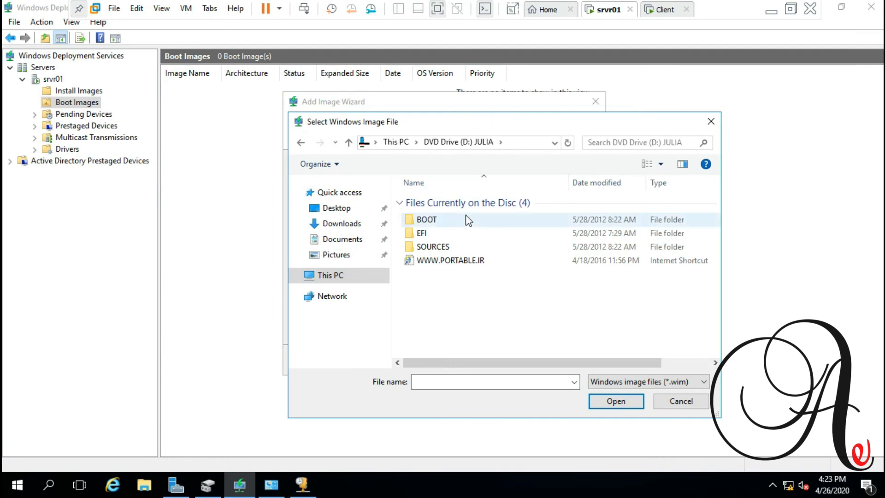
pyautogui.click(436, 251)
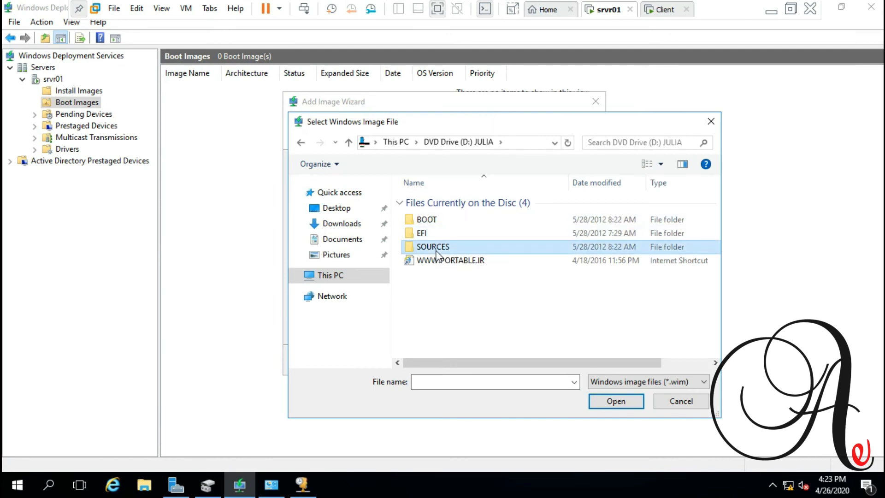
pyautogui.doubleClick(436, 252)
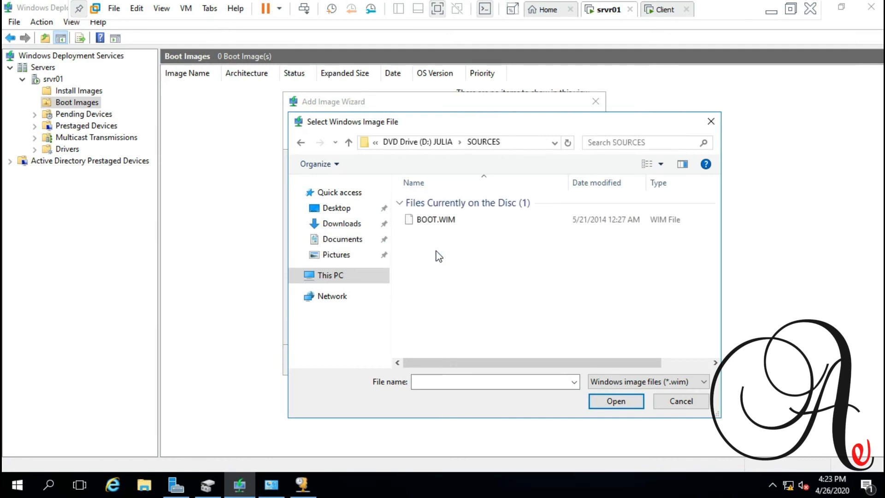
pyautogui.click(443, 226)
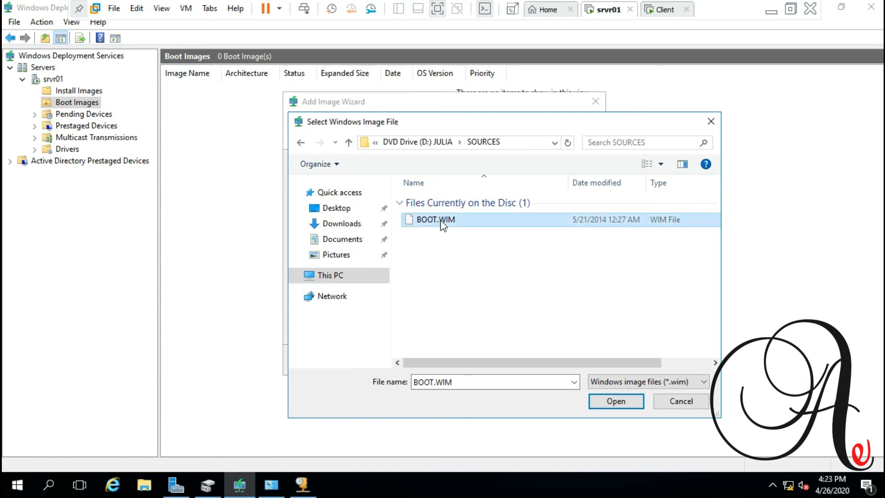
pyautogui.doubleClick(441, 221)
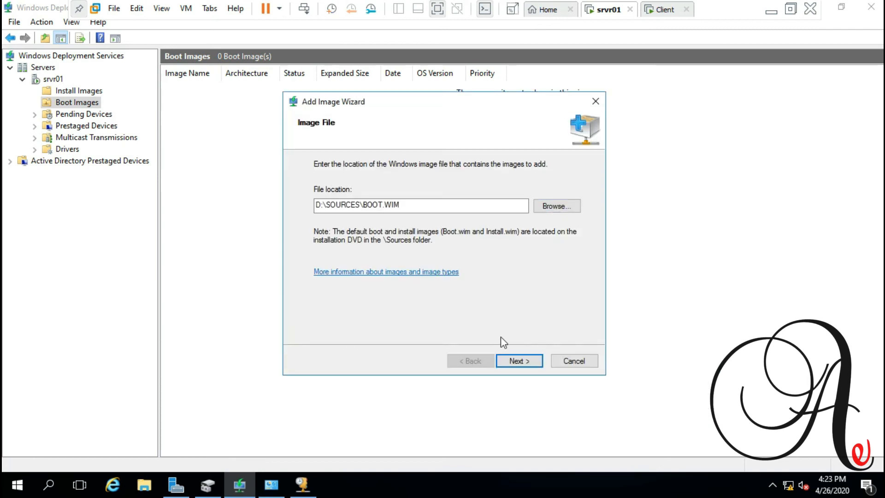
# Accept the remaining Add Image Wizard settings for the boot image and finish the wizard.
pyautogui.click(516, 360)
pyautogui.click(517, 361)
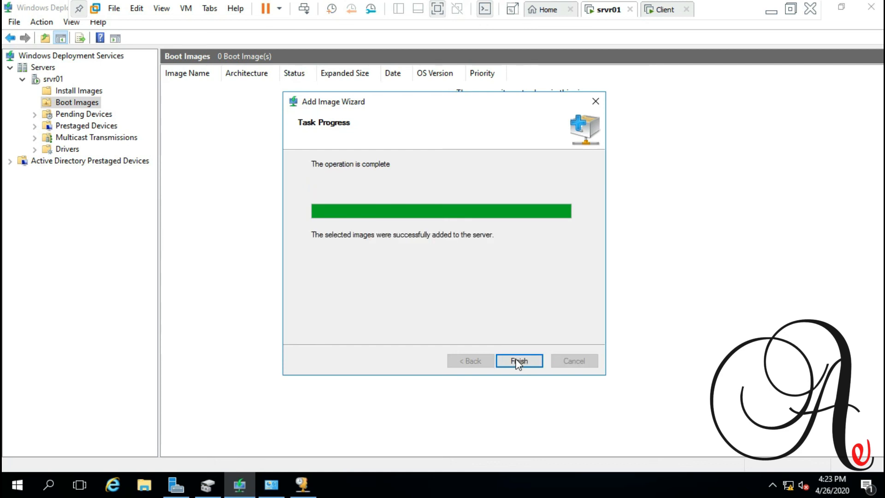
pyautogui.click(518, 362)
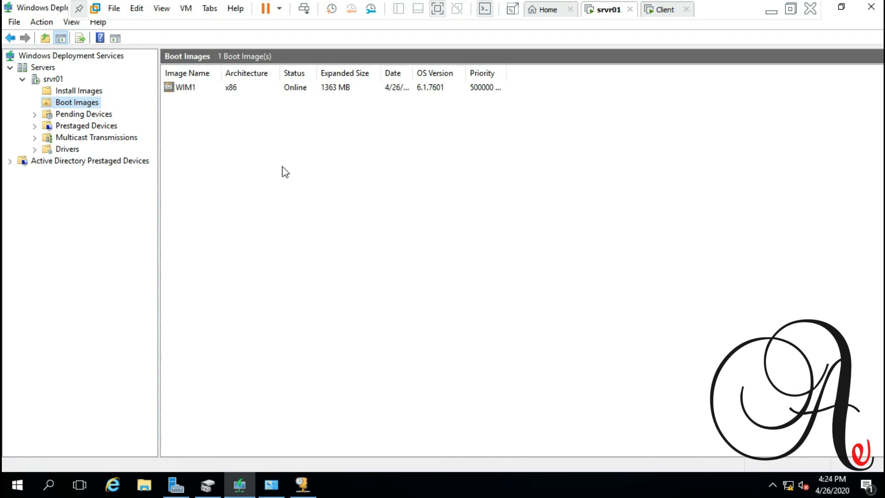
# Switch to the Client virtual machine, restart it and boot it from the network through the Intel E1000 adapter.
pyautogui.click(660, 10)
pyautogui.click(433, 250)
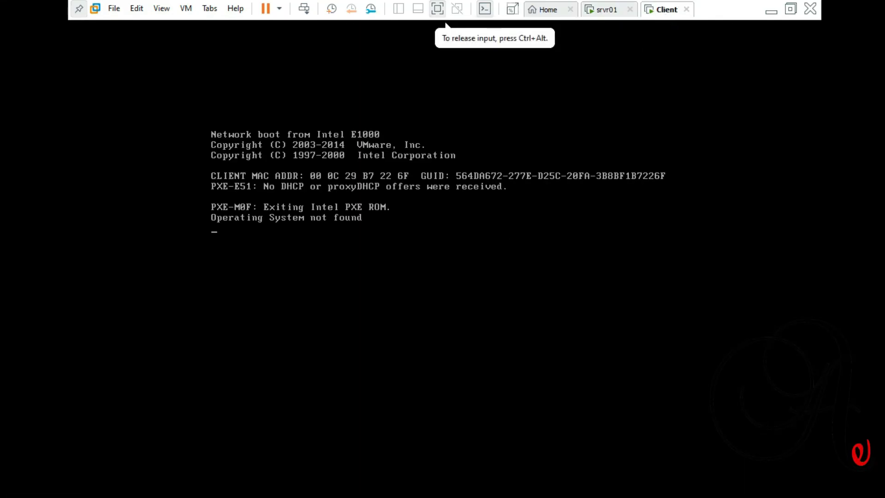
pyautogui.press('Return')
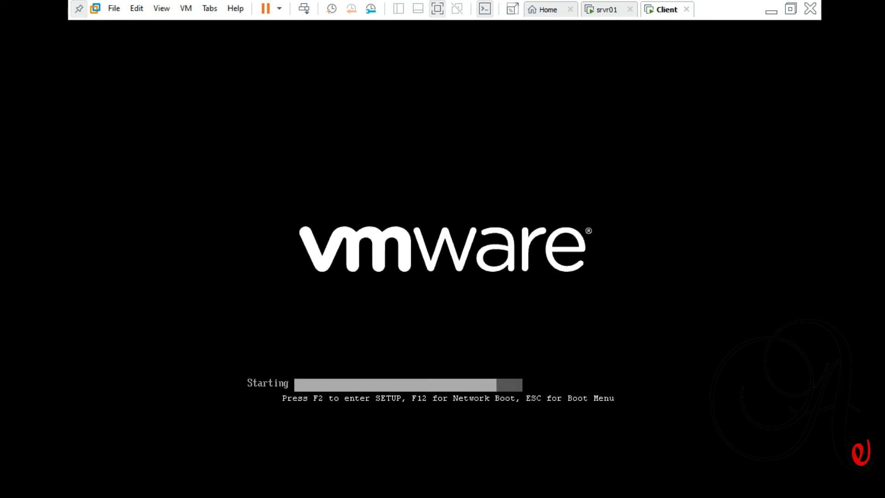
pyautogui.press('Escape')
pyautogui.press('Down')
pyautogui.press('Down')
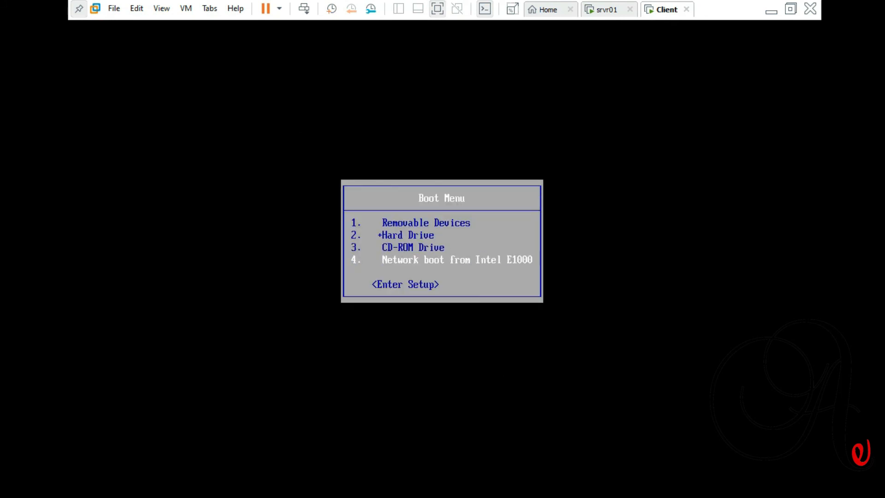
pyautogui.press('Return')
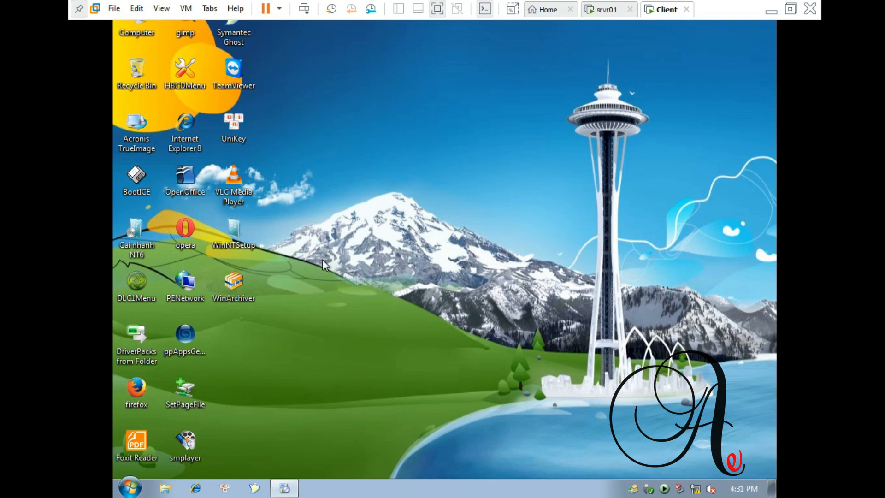
# Check the client's Network Connections by running ncpa.cpl, and minimise the window.
pyautogui.press('super+r')
pyautogui.write('ncpa.cpl')
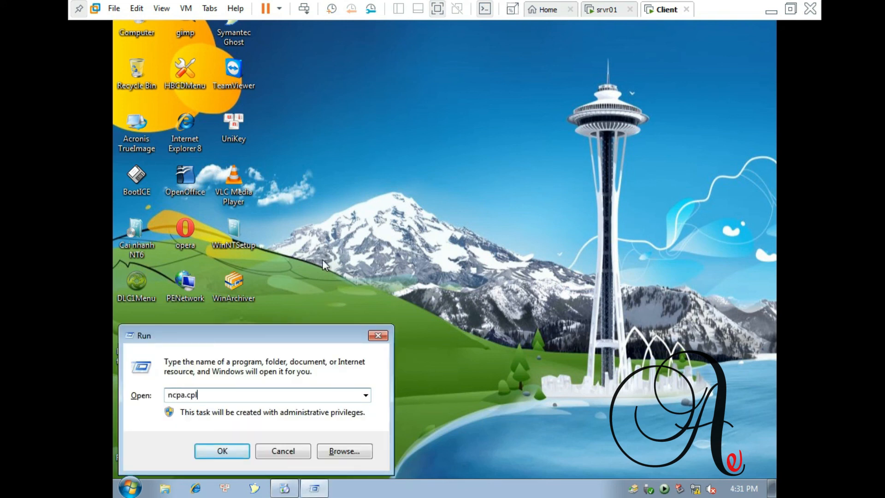
pyautogui.press('Return')
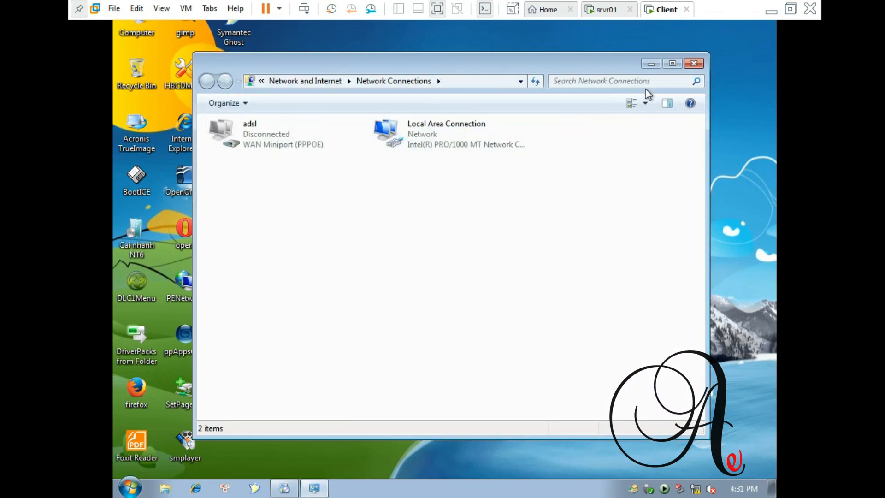
pyautogui.click(652, 63)
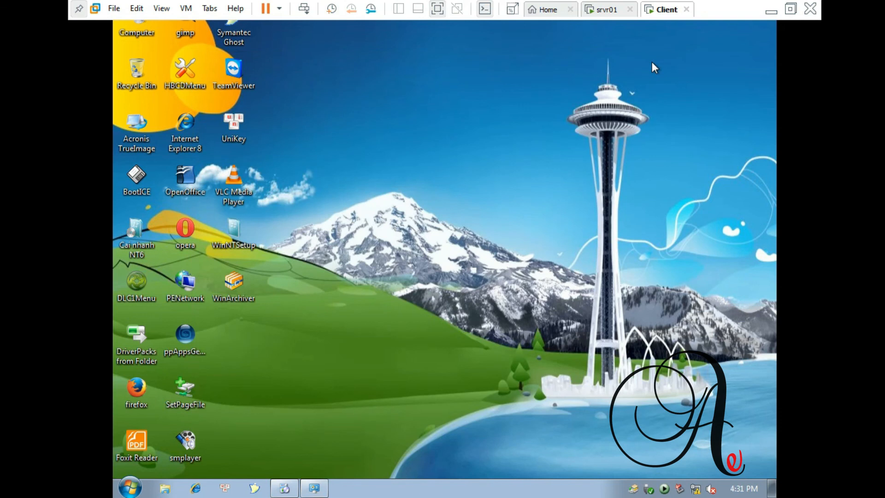
# On the client, open the server's network path \\srvr01 through the Run dialog.
pyautogui.press('super+r')
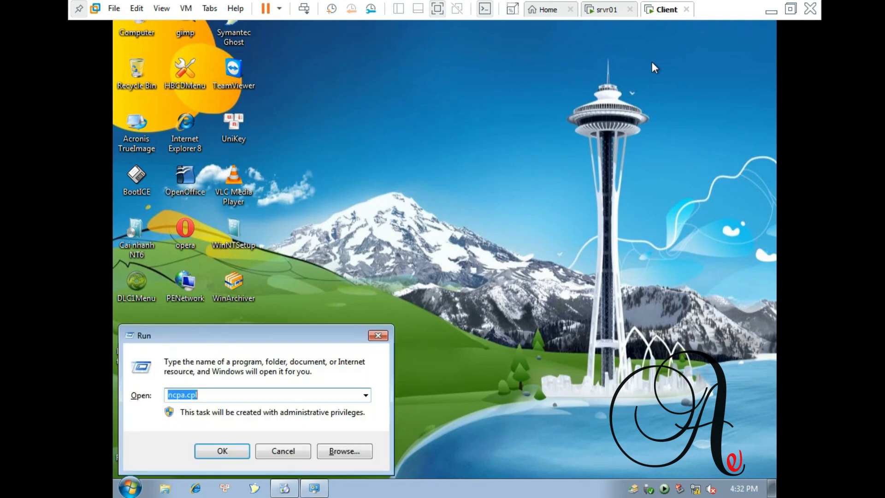
pyautogui.write('\\\\')
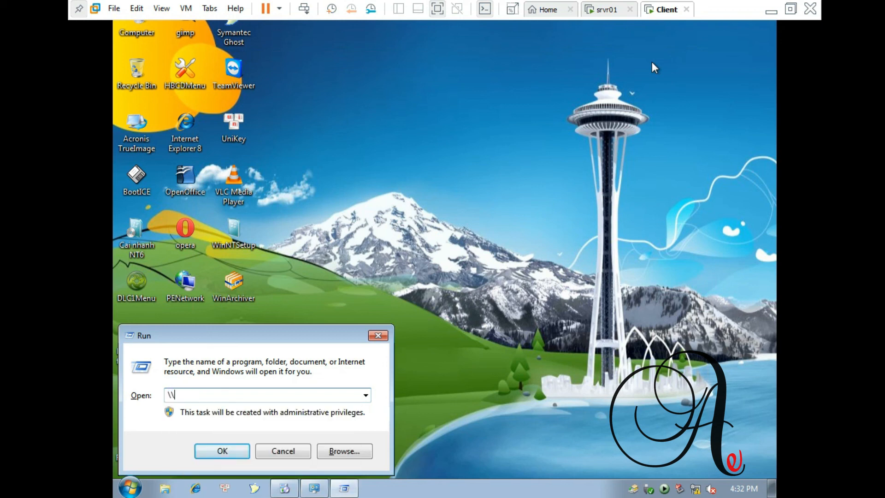
pyautogui.write('srvr01')
pyautogui.press('Return')
# Sign in to srvr01 as administrator with the account password to open its shared folders.
pyautogui.write('a')
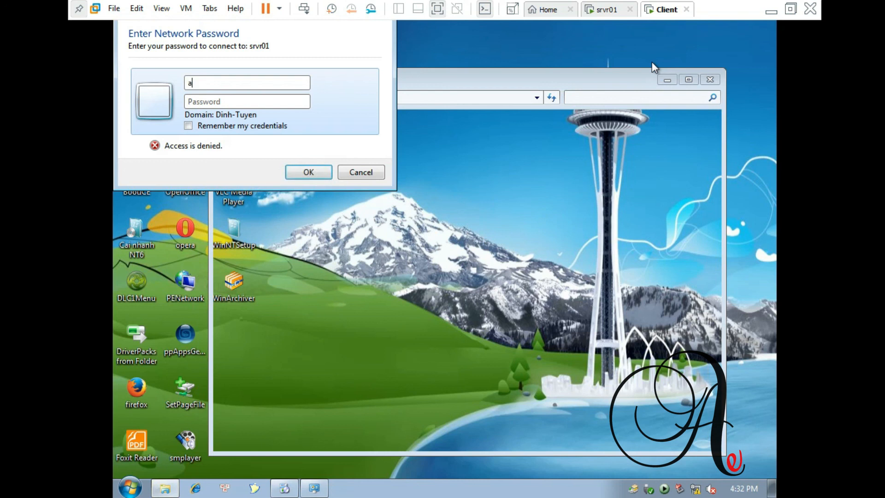
pyautogui.write('dministrator')
pyautogui.press('Tab')
pyautogui.write('••••••')
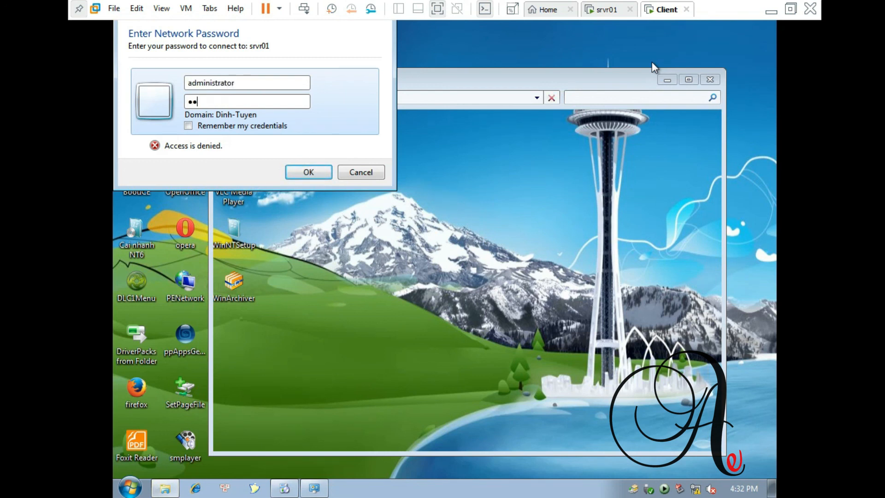
pyautogui.write('•')
pyautogui.press('Return')
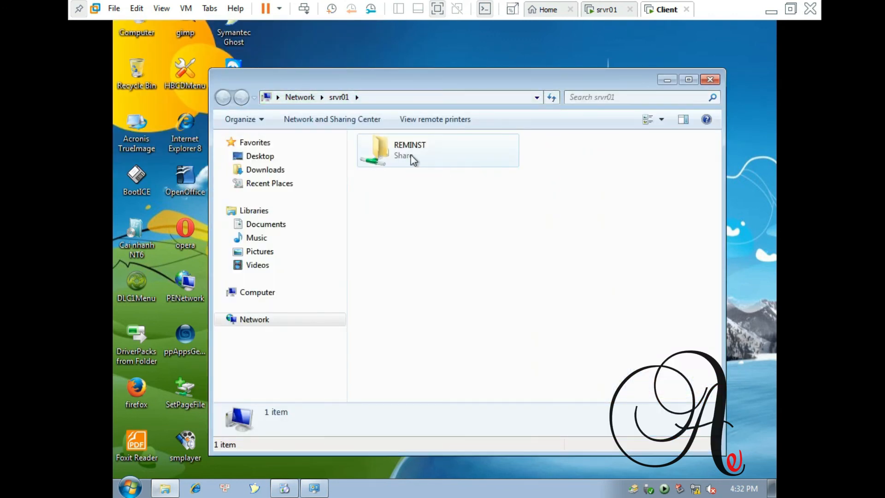
# Close the srvr01 shares window and acknowledge both messages about installing drivers from the host.
pyautogui.click(710, 80)
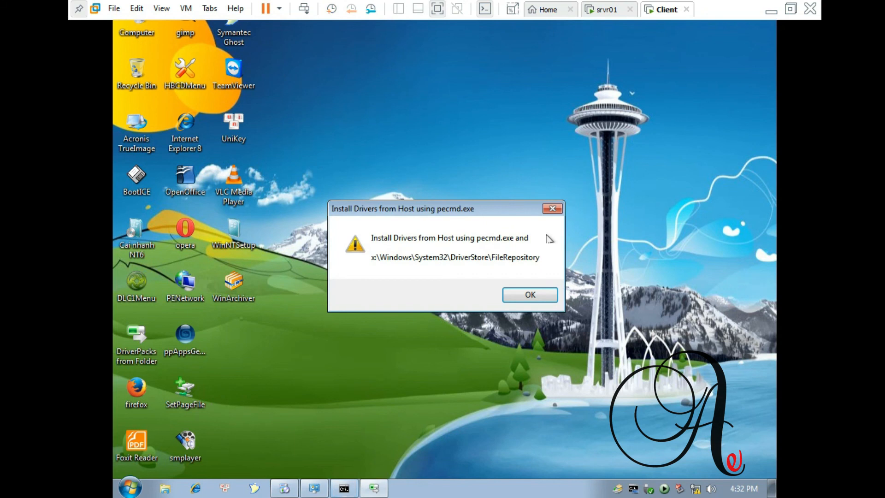
pyautogui.click(516, 294)
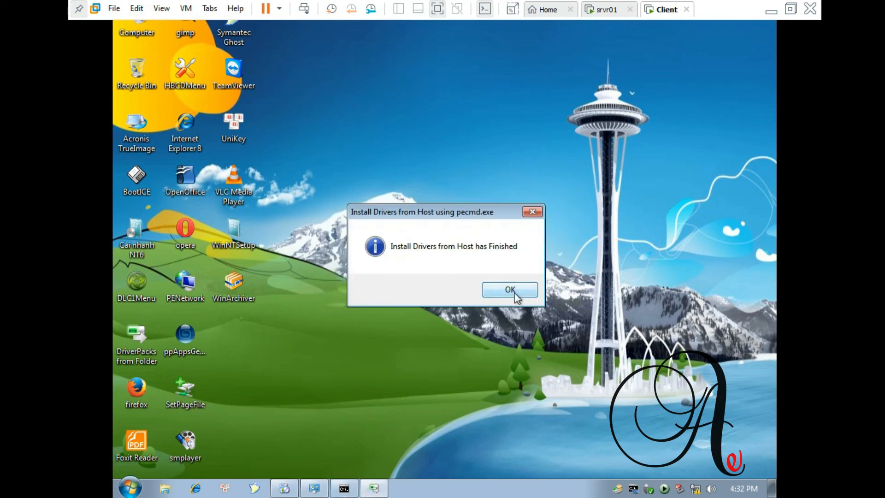
pyautogui.click(515, 293)
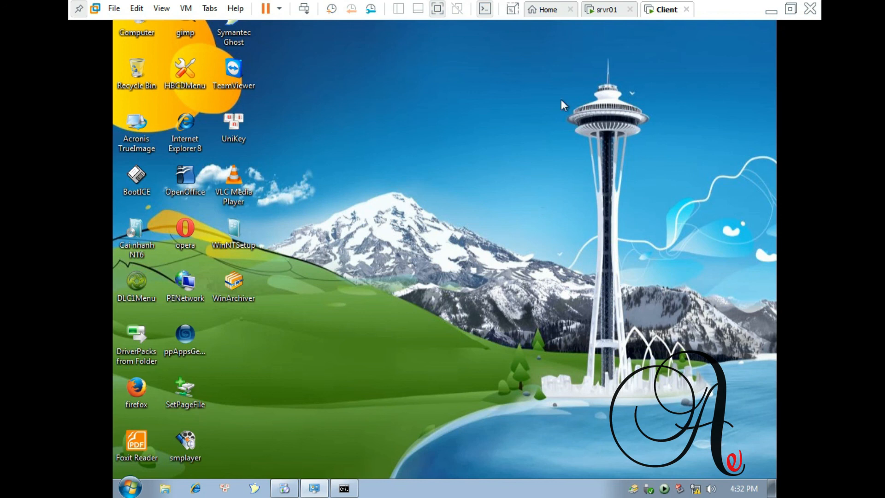
# Switch to srvr01, examine the DHCP address leases of scope 192.168.10.0, and return to the Client virtual machine.
pyautogui.click(605, 13)
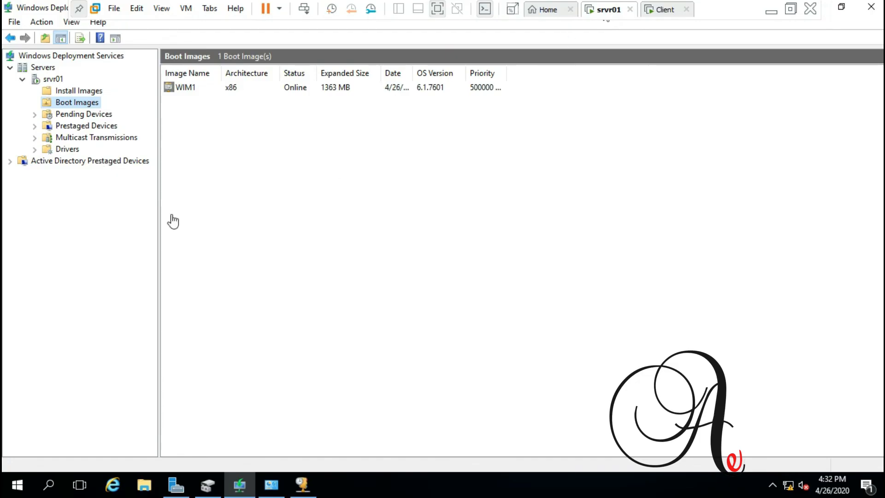
pyautogui.click(303, 488)
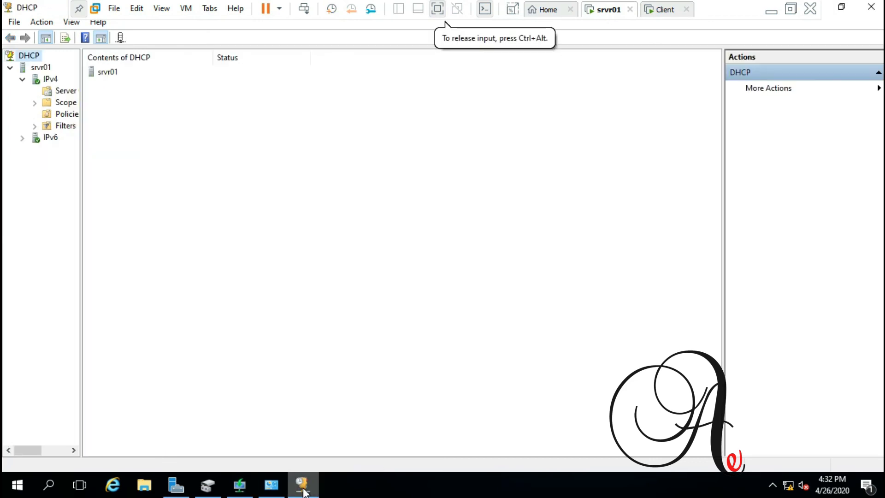
pyautogui.moveTo(81, 164); pyautogui.dragTo(214, 172)
pyautogui.click(35, 103)
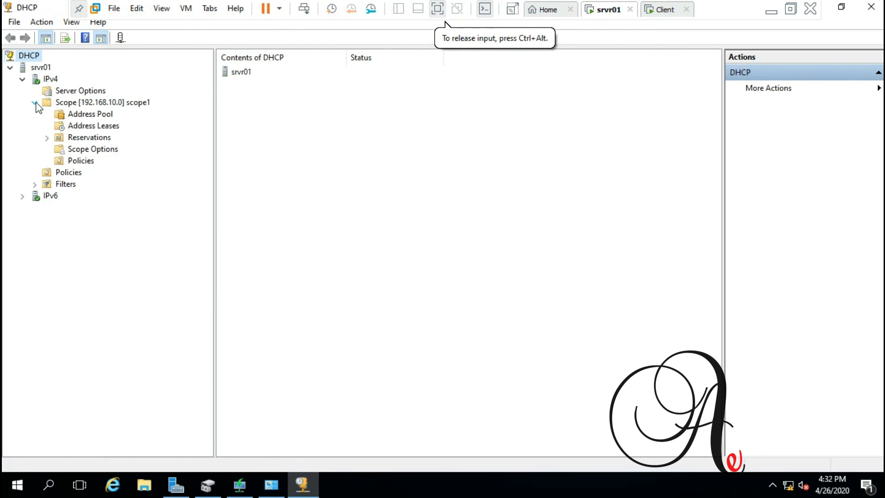
pyautogui.click(93, 125)
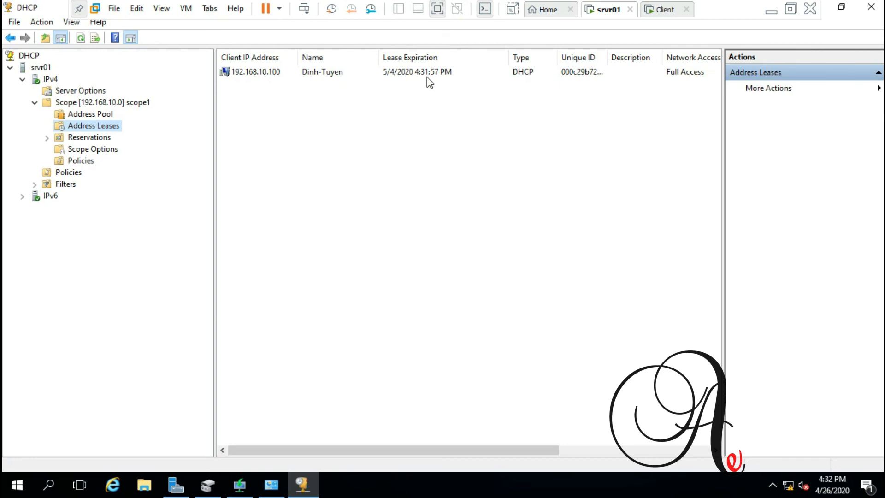
pyautogui.click(665, 9)
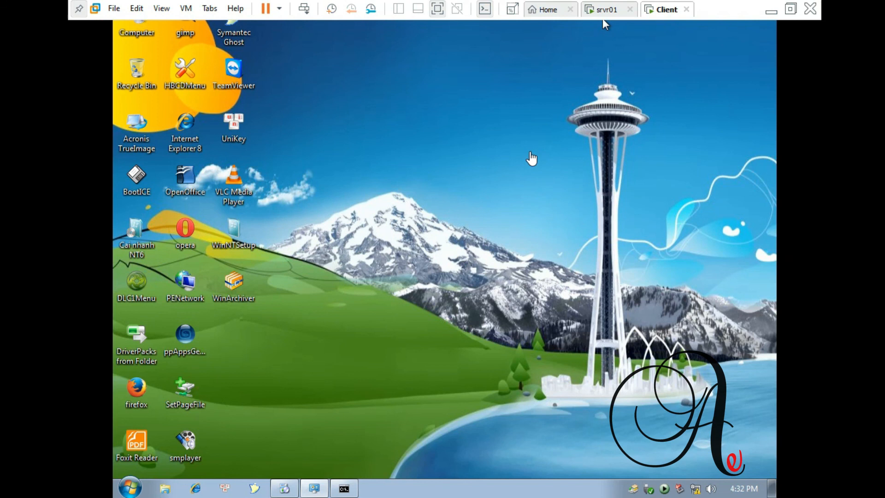